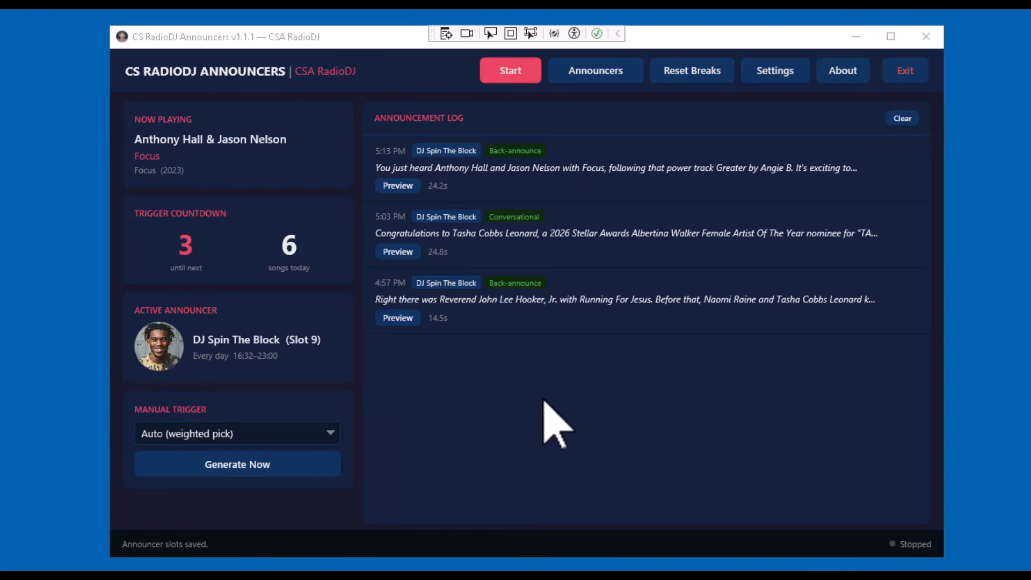
Set the manual trigger type to Opening break
left_click(368, 36)
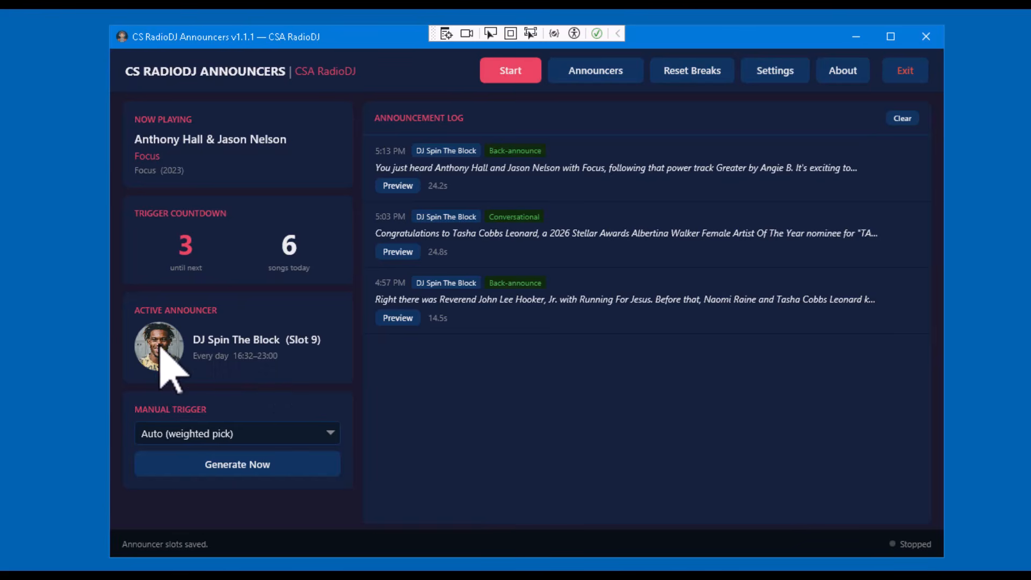
left_click(243, 439)
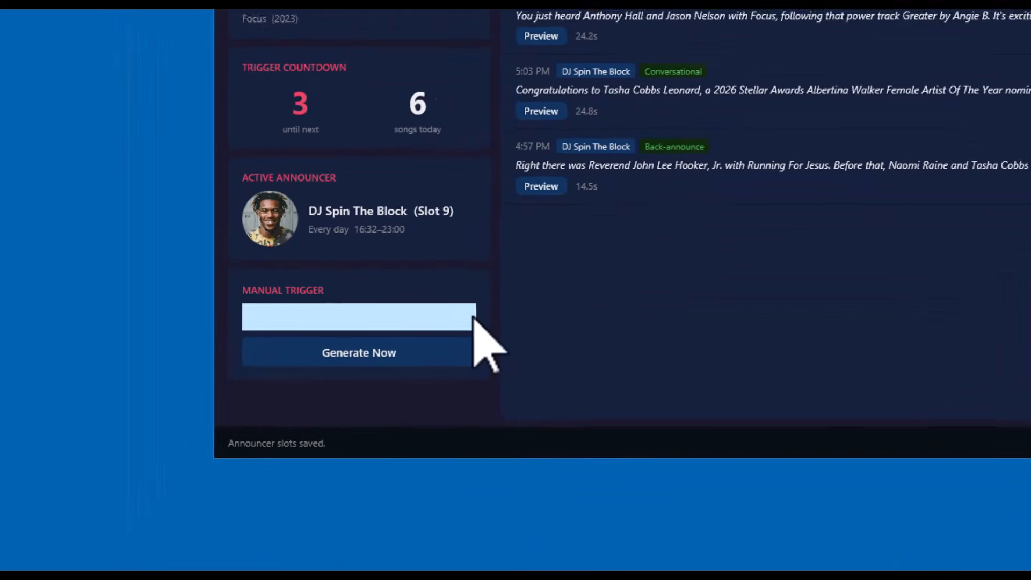
left_click(341, 433)
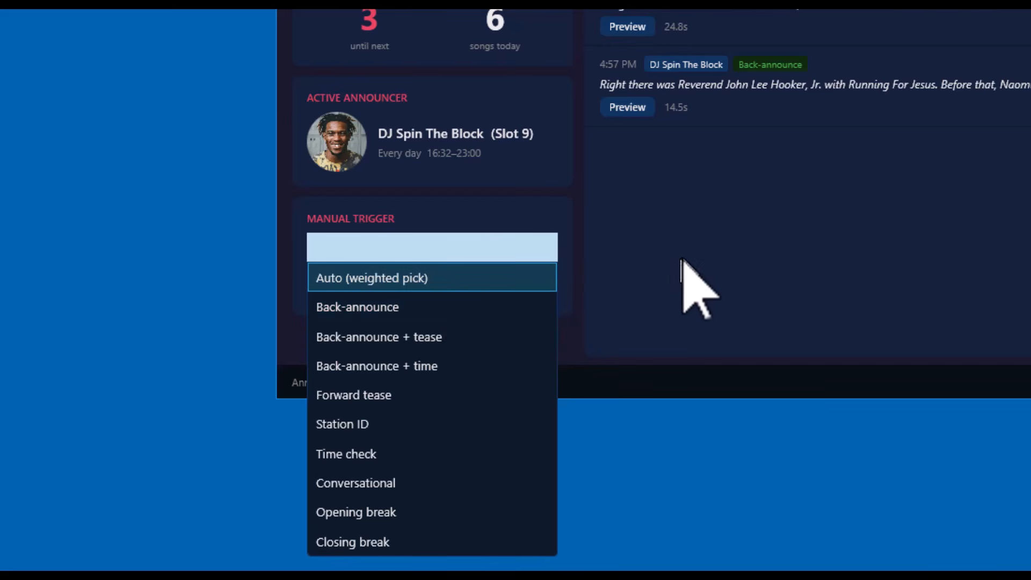
left_click(373, 512)
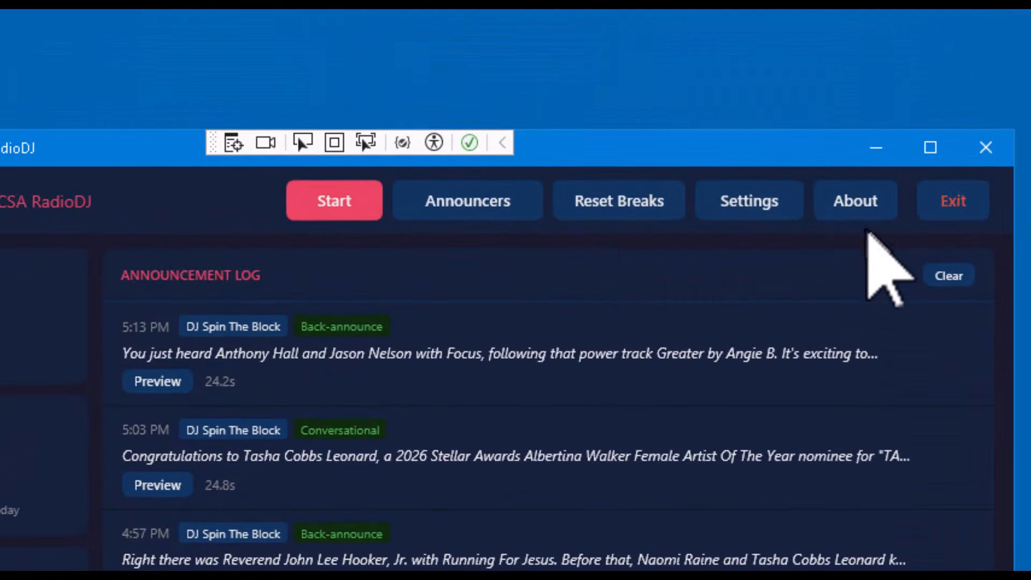
Start exiting the program and decline the exit confirmation
left_click(955, 215)
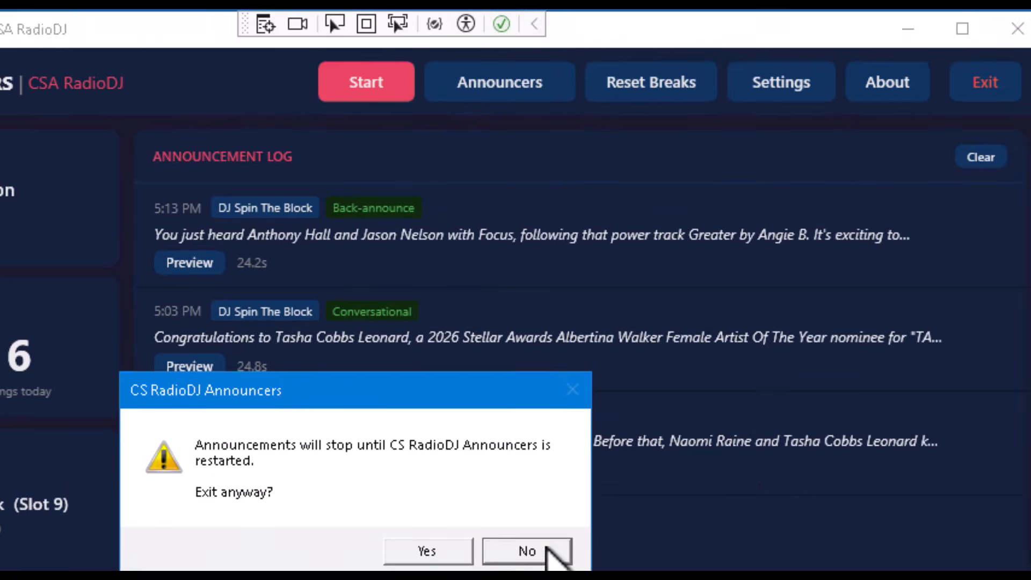
left_click(547, 549)
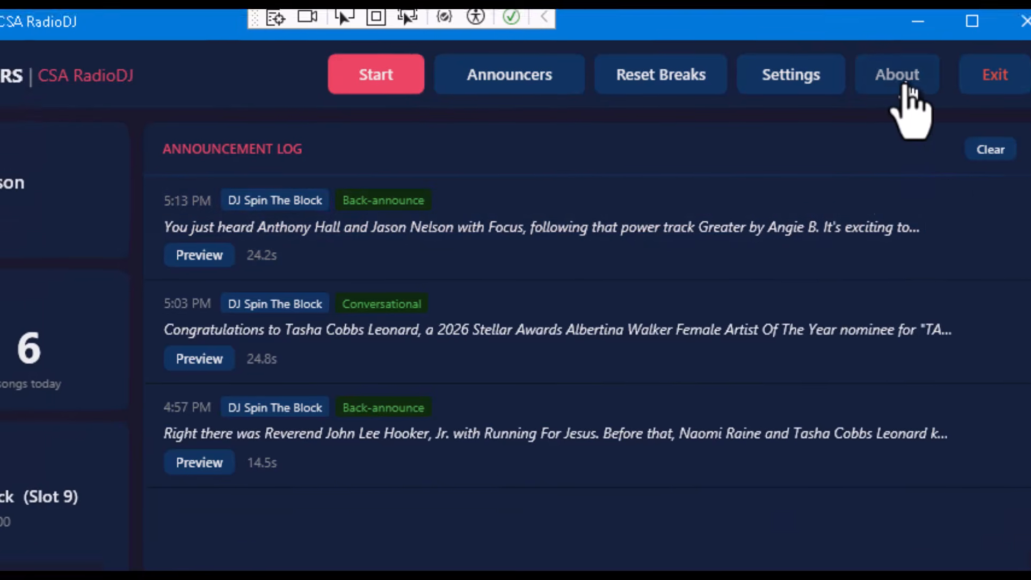
Open the logs folder from the About window and close both windows
left_click(862, 134)
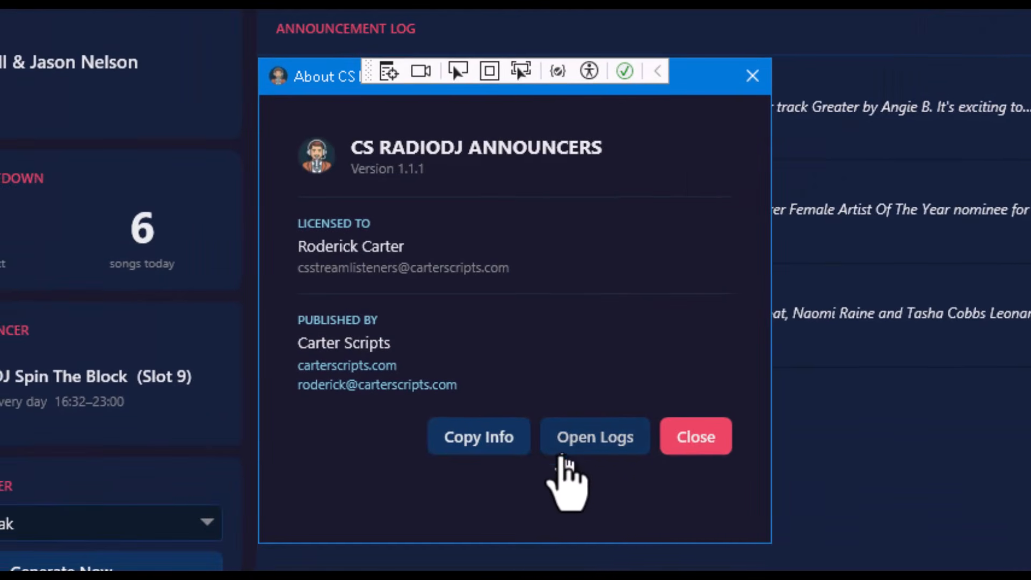
left_click(594, 442)
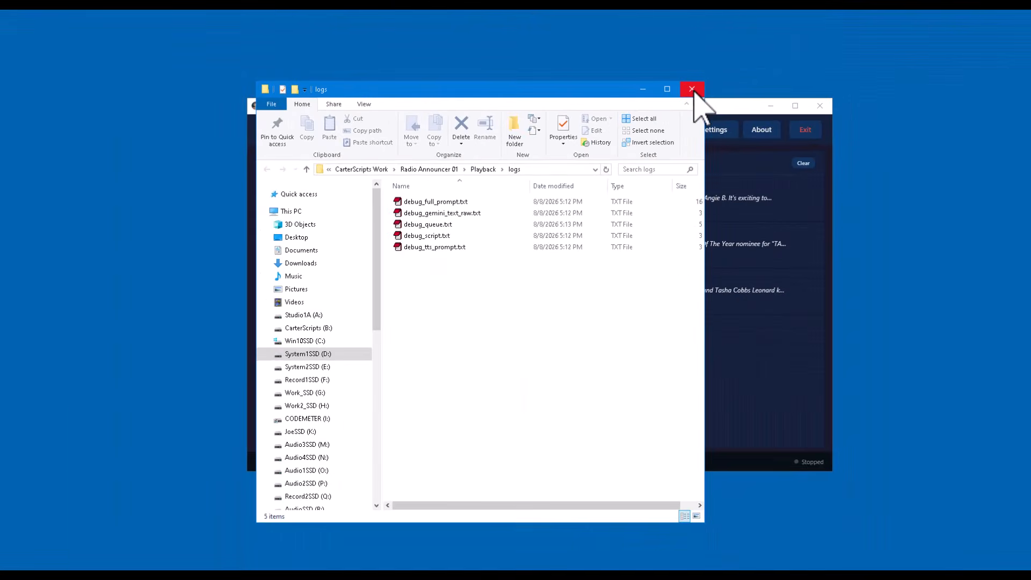
left_click(692, 89)
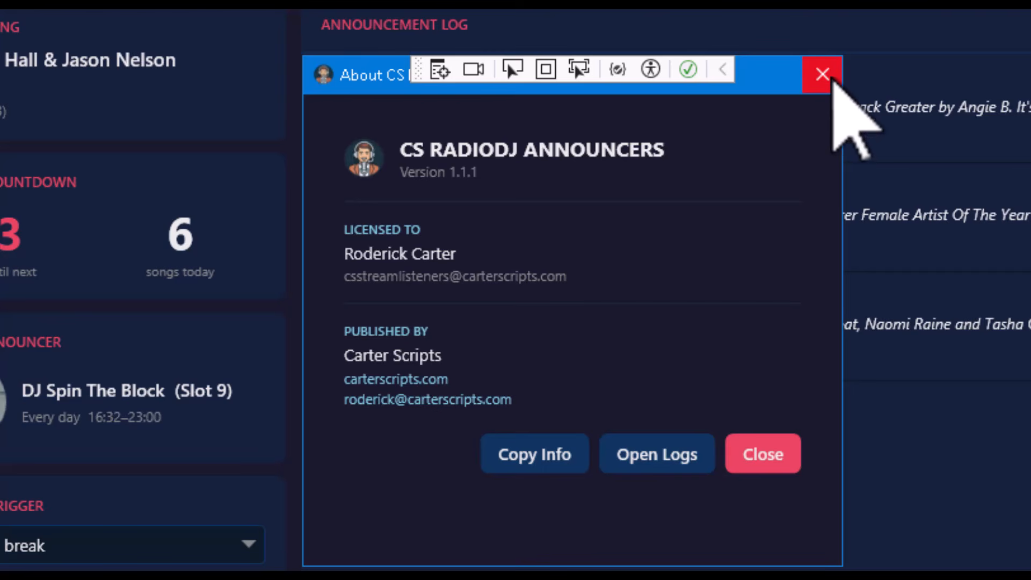
left_click(831, 77)
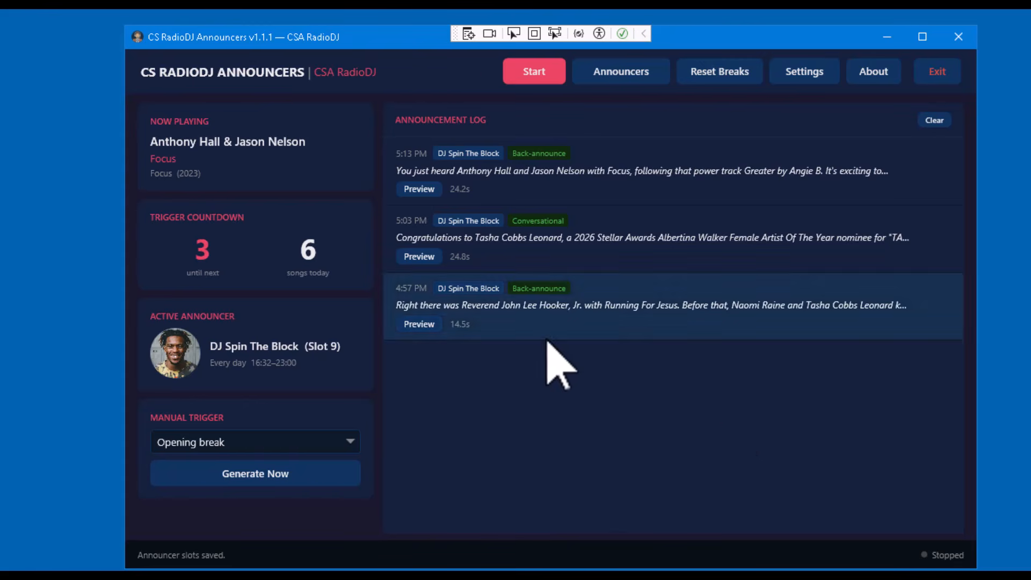
Preview the latest announcement's audio and stop its playback
left_click(422, 192)
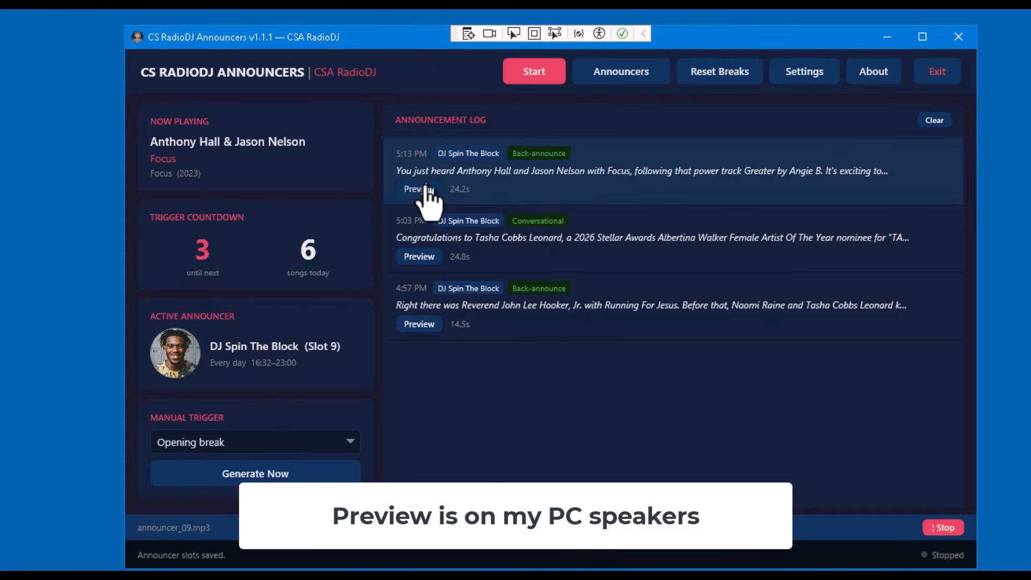
left_click(942, 527)
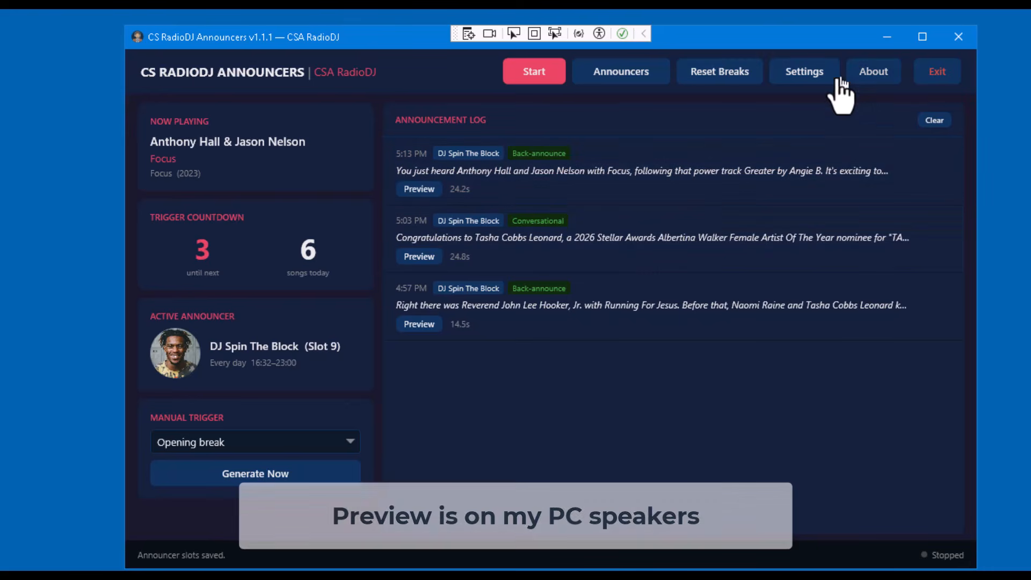
In Settings, set the preview playback device to OUT 1-2 (BEHRINGER X-USB) and save the settings
left_click(808, 80)
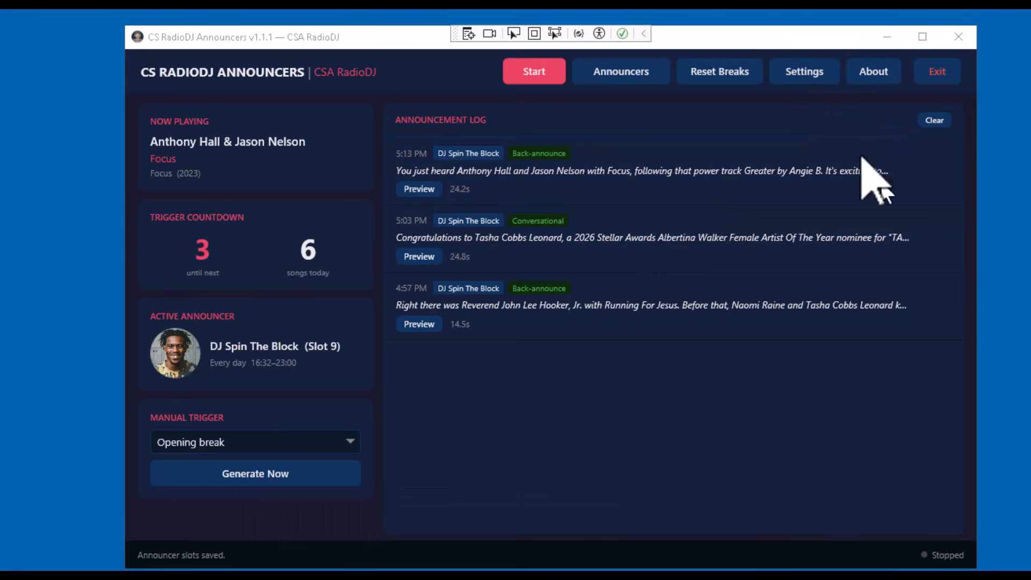
left_click(804, 71)
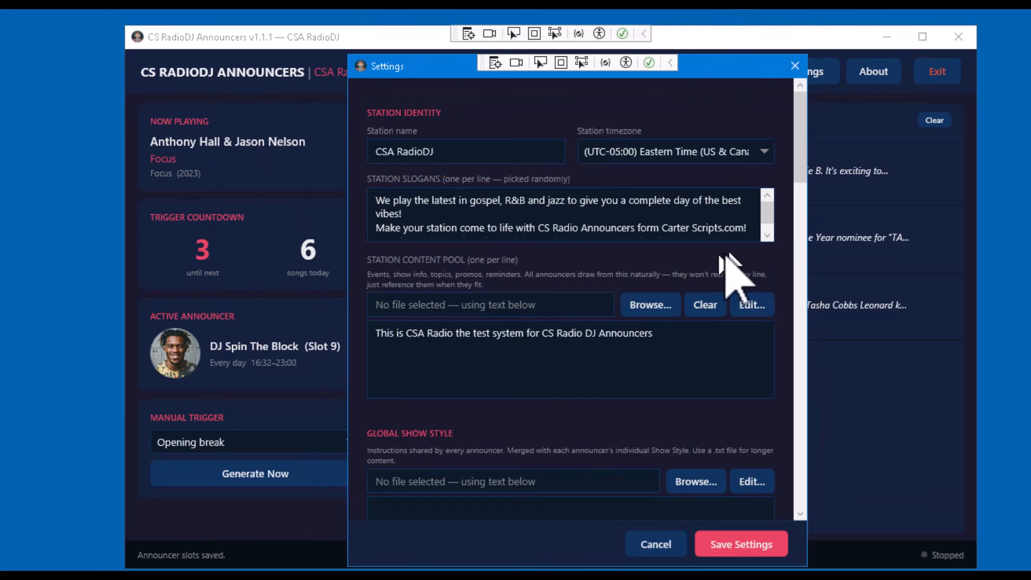
scroll(794, 151, "down", 3)
left_click_drag(793, 151, 787, 345)
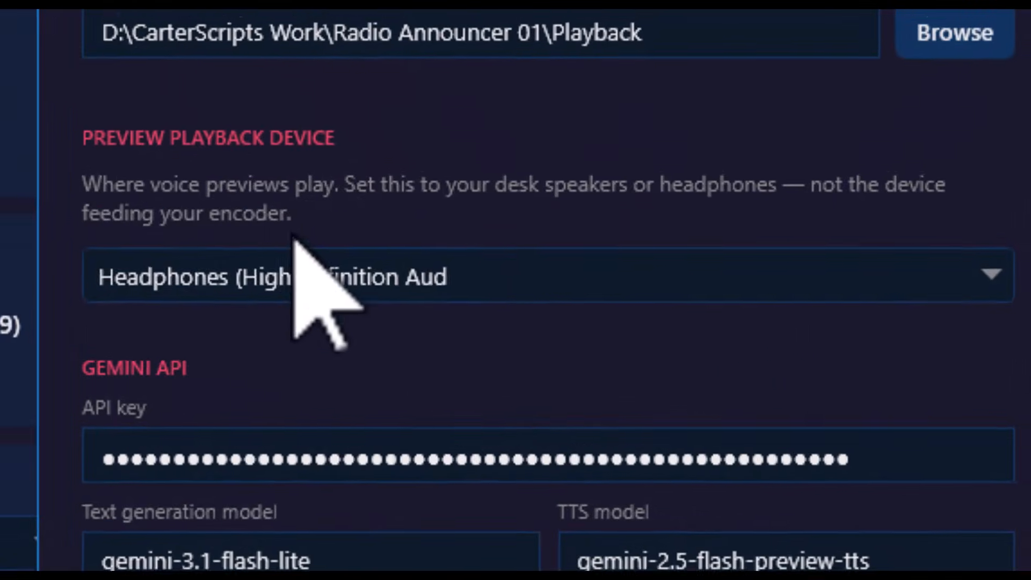
left_click(973, 255)
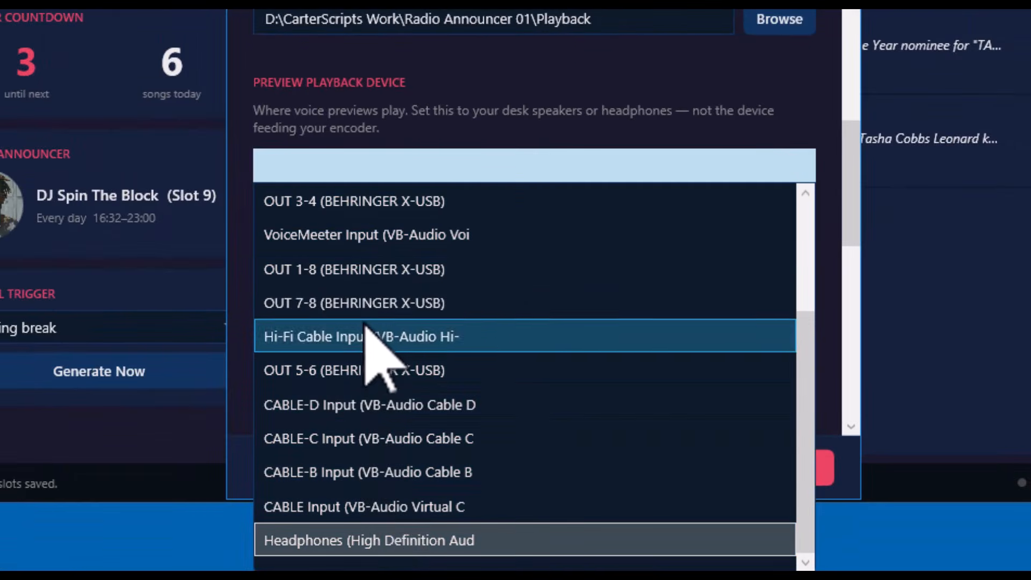
scroll(456, 293, "up", 2)
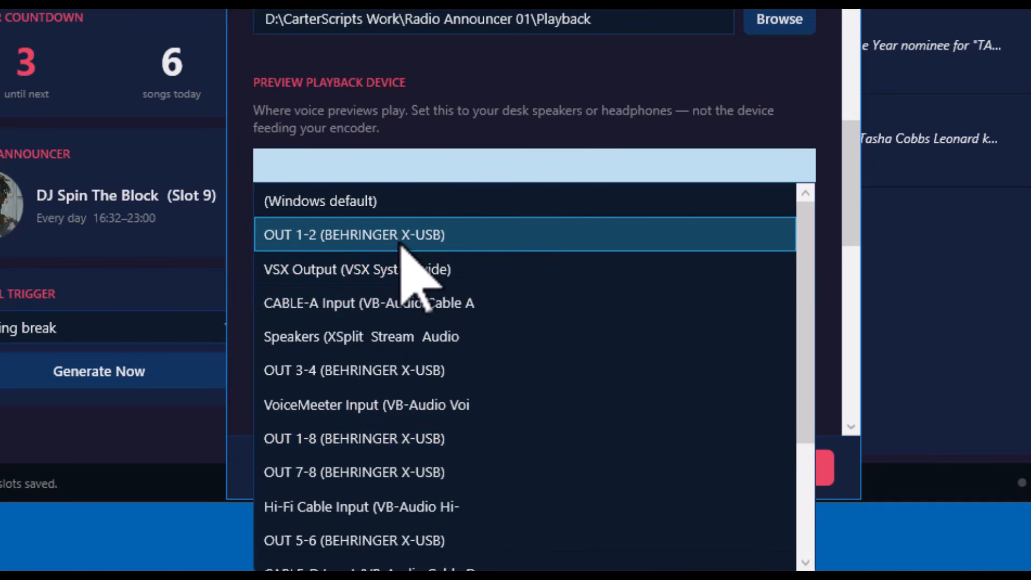
left_click(382, 243)
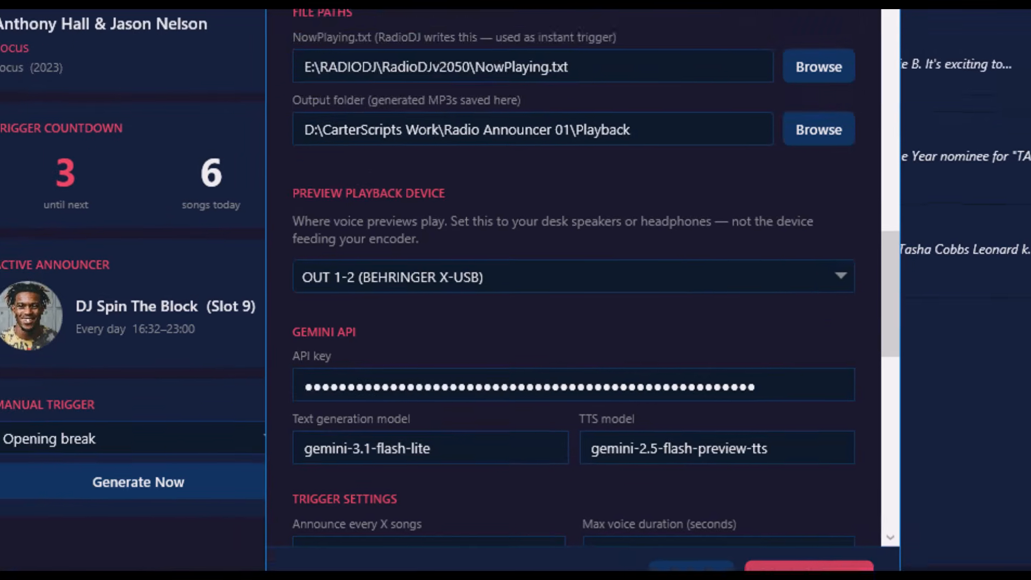
left_click(794, 469)
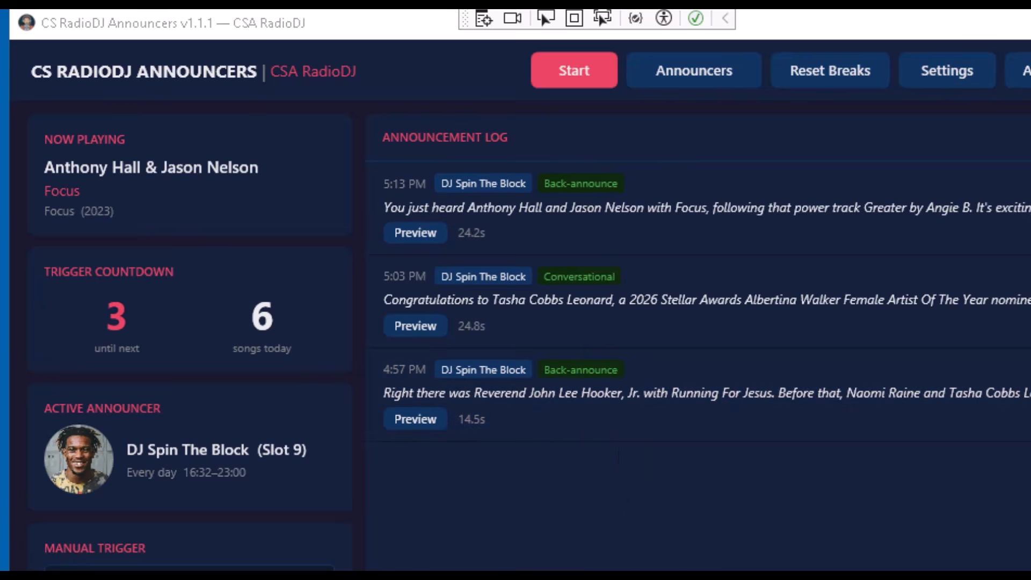
Review the preview playback device options in Settings and close the dialog
left_click(939, 62)
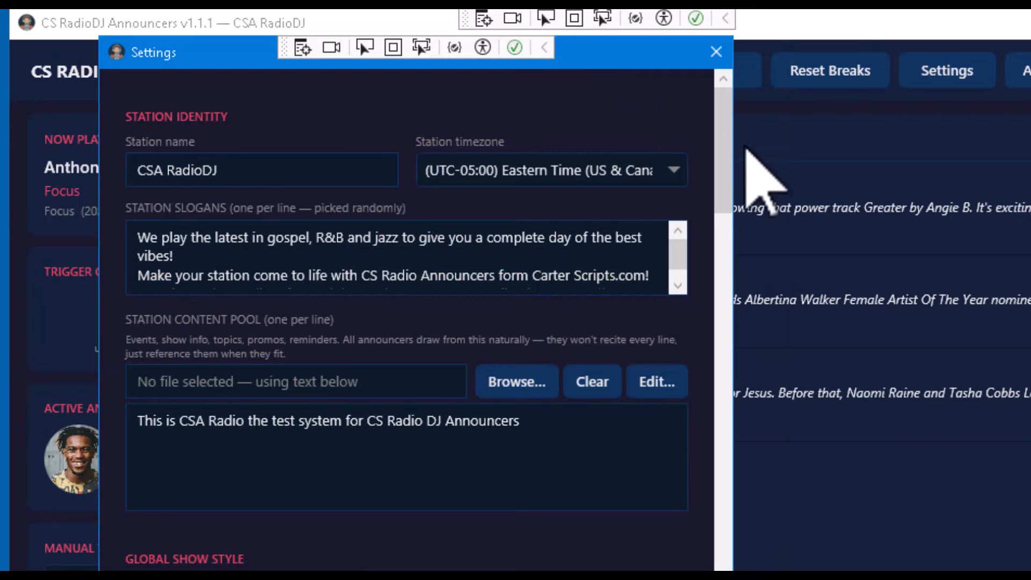
left_click_drag(721, 135, 701, 434)
left_click(671, 322)
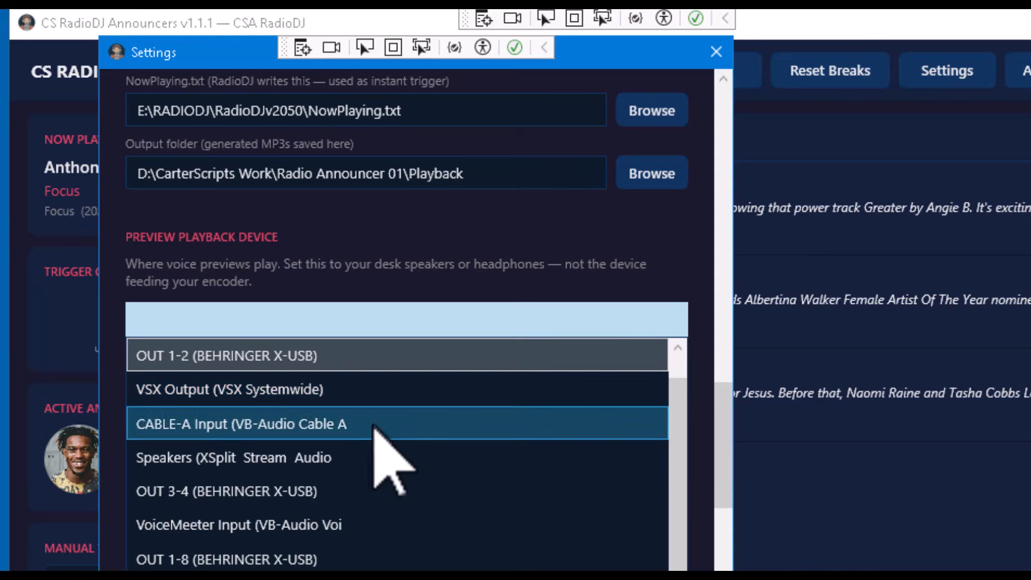
scroll(330, 555, "down", 2)
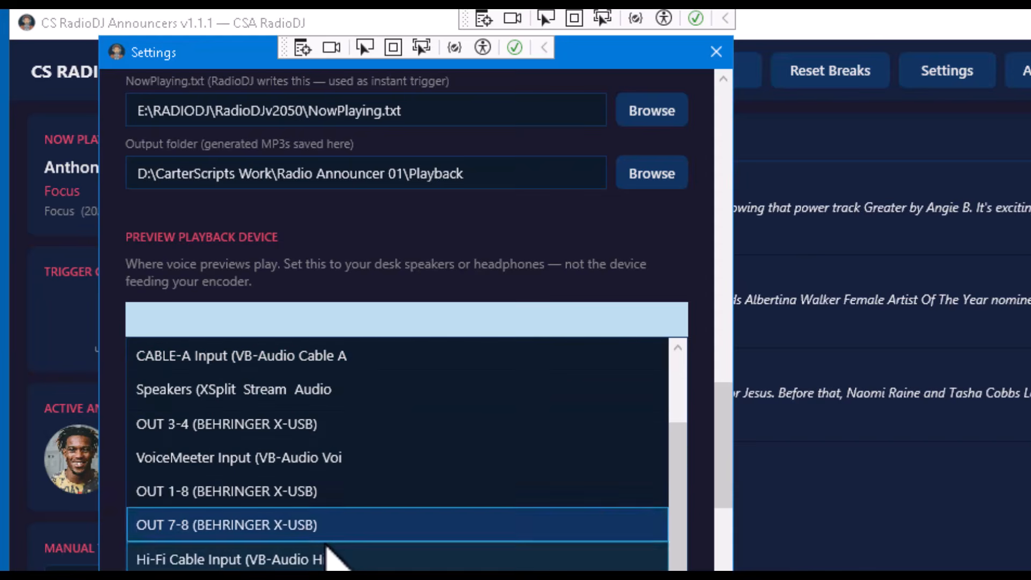
key("Escape")
key("Escape")
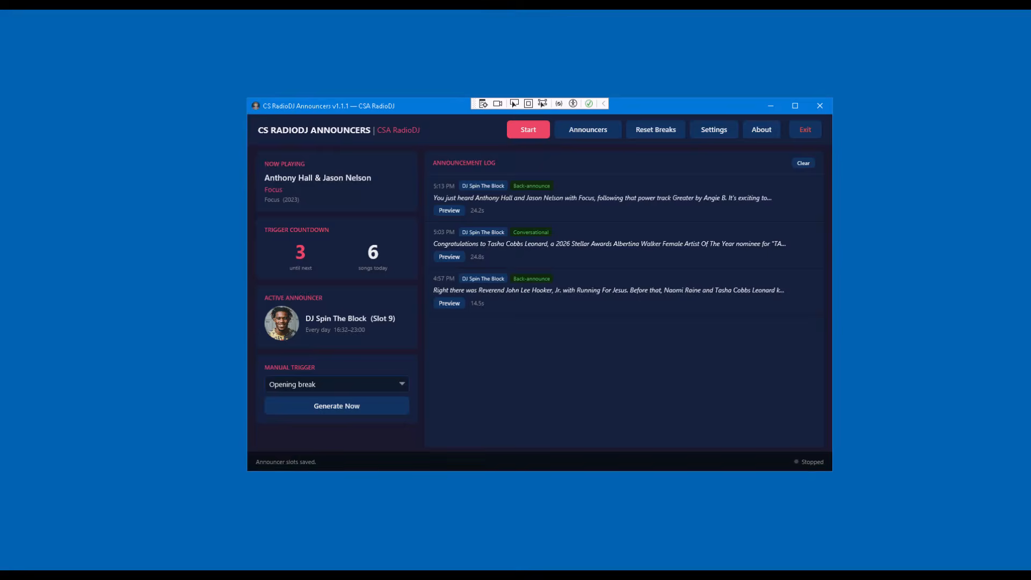
Open the global conversational content file Station_Conversational.txt from Settings and read through its entries
left_click(707, 127)
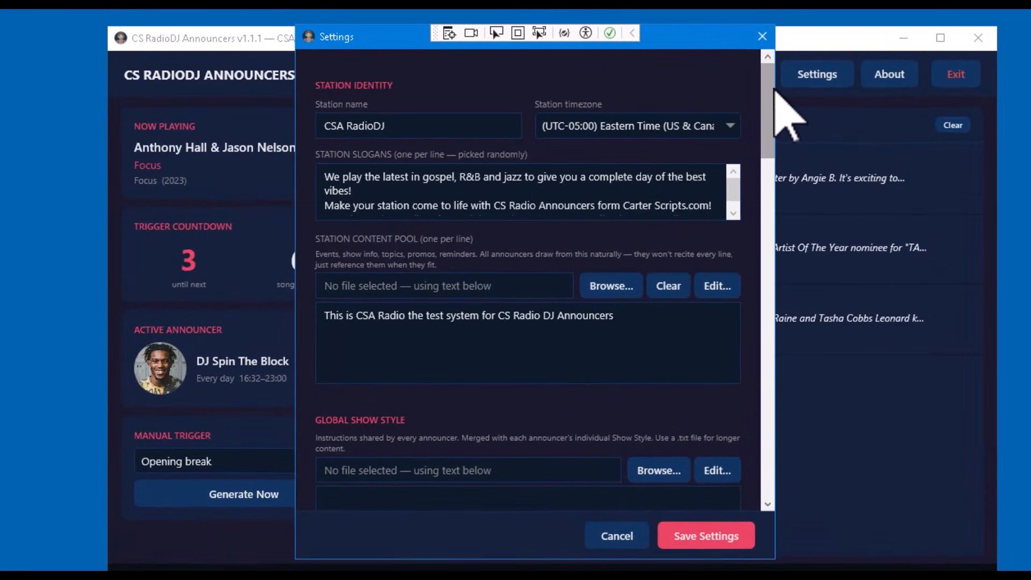
left_click_drag(773, 90, 751, 151)
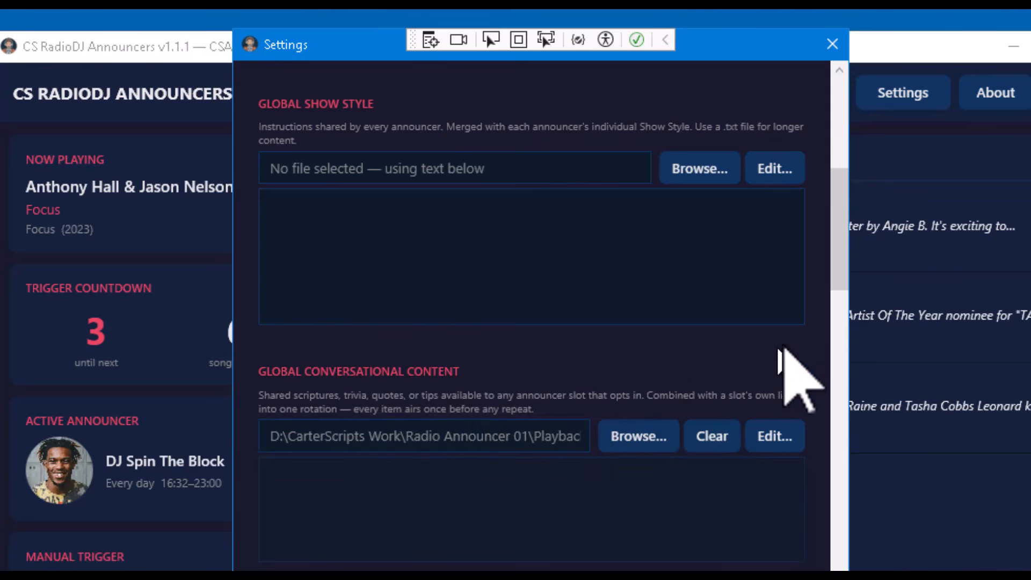
mouse_move(851, 286)
left_mouse_down()
mouse_move(871, 198)
mouse_move(865, 168)
mouse_move(836, 322)
mouse_move(862, 275)
mouse_move(845, 285)
left_mouse_up()
left_click(774, 426)
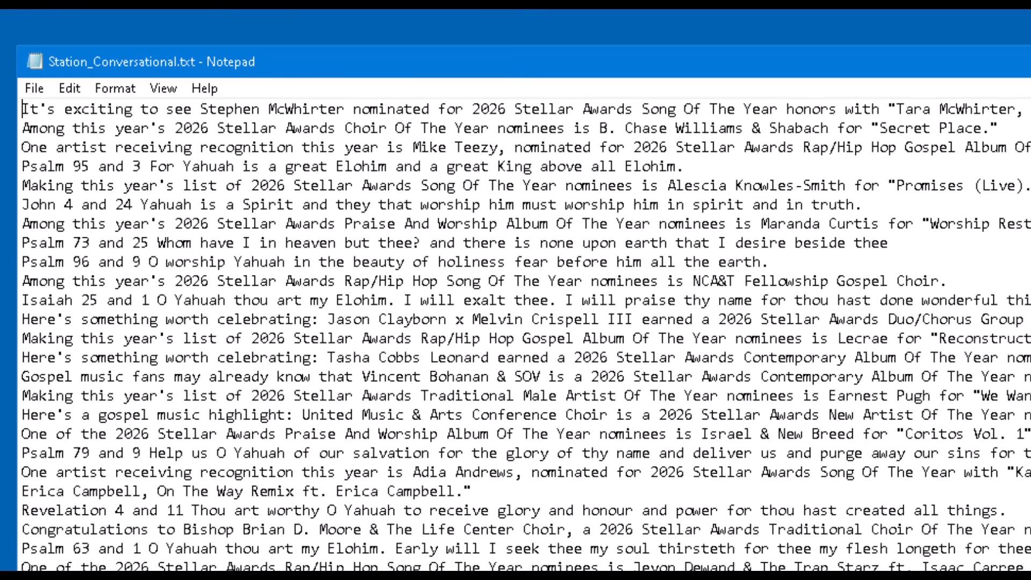
scroll(524, 335, "down", 18)
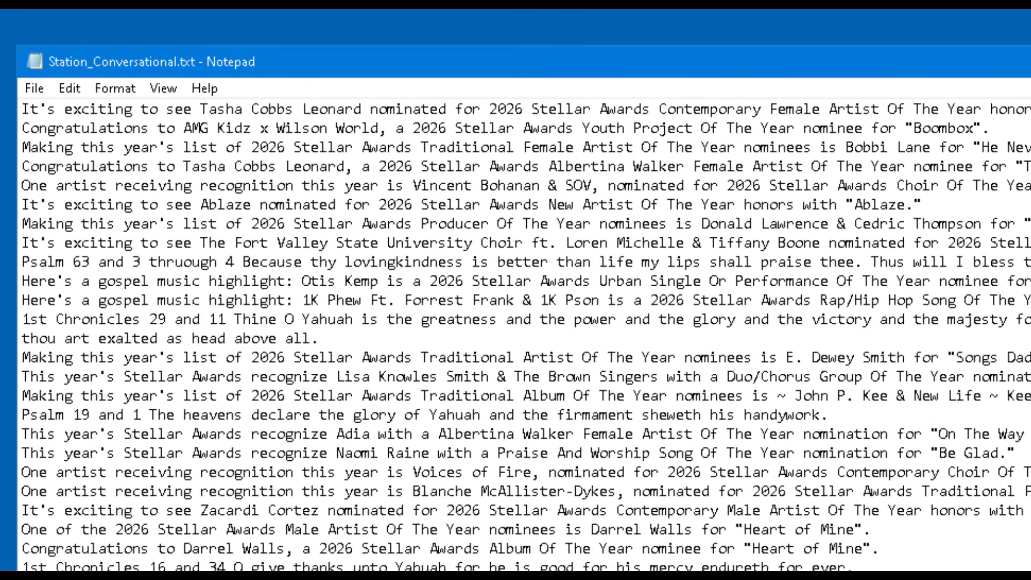
scroll(524, 335, "down", 8)
scroll(524, 335, "down", 20)
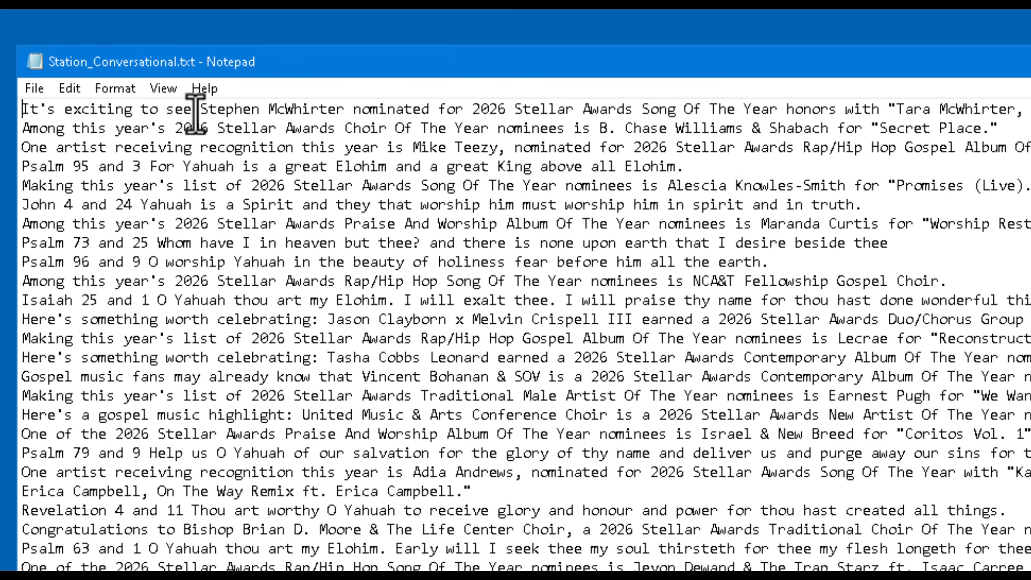
left_click_drag(192, 109, 14, 87)
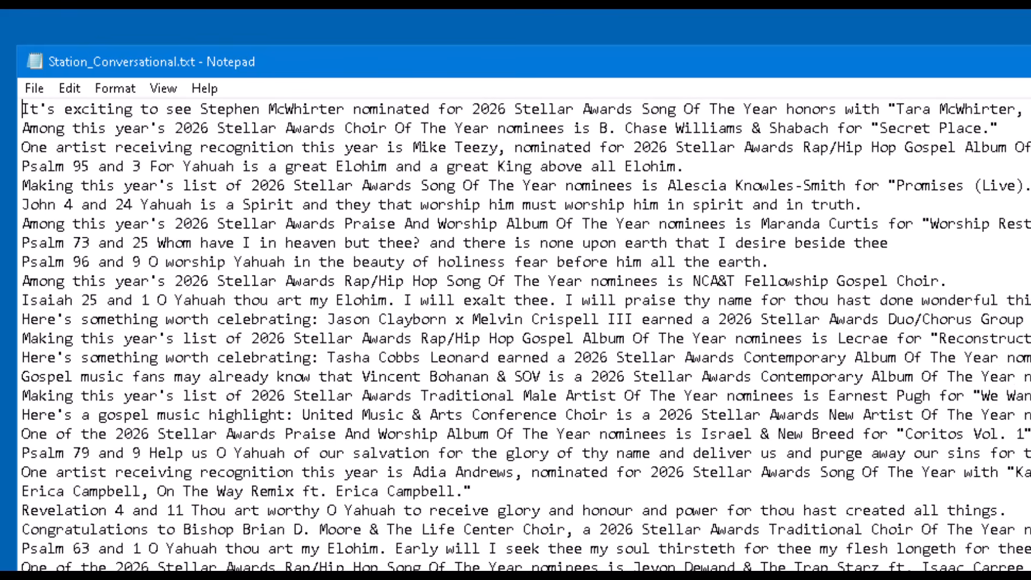
key("alt+F4")
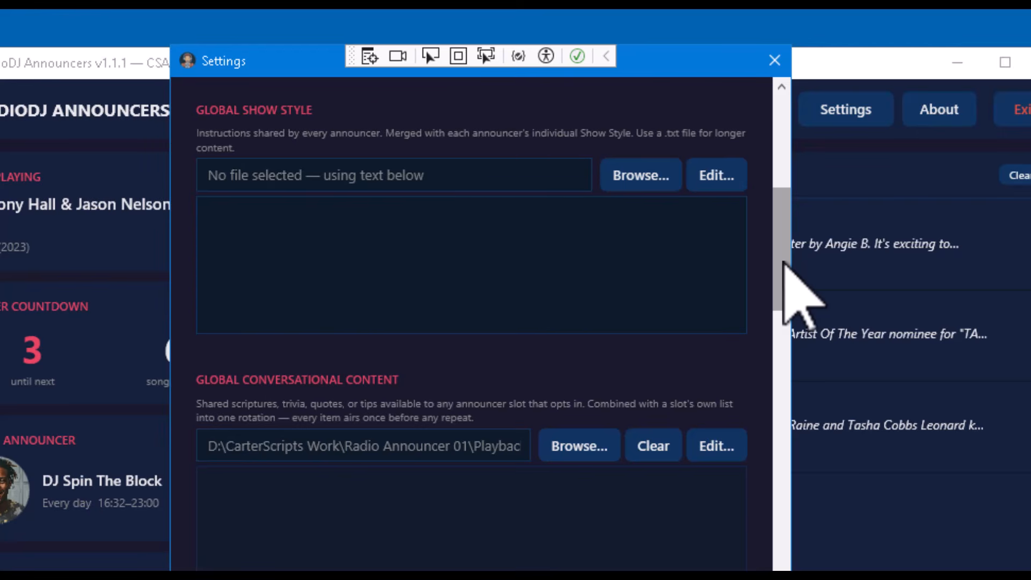
Reopen the global conversational content file, close it, and save the settings
left_click(720, 448)
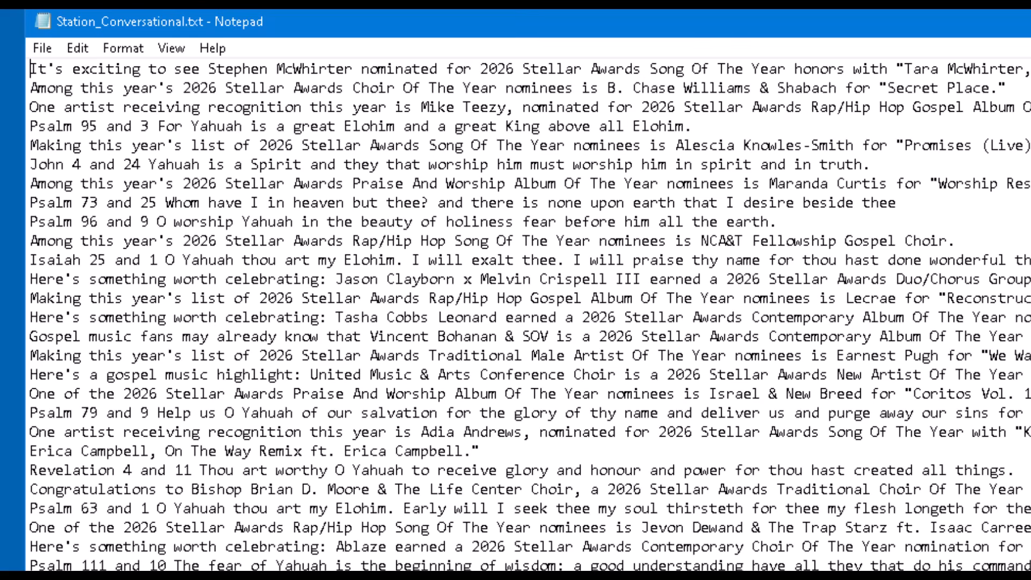
left_click(1028, 21)
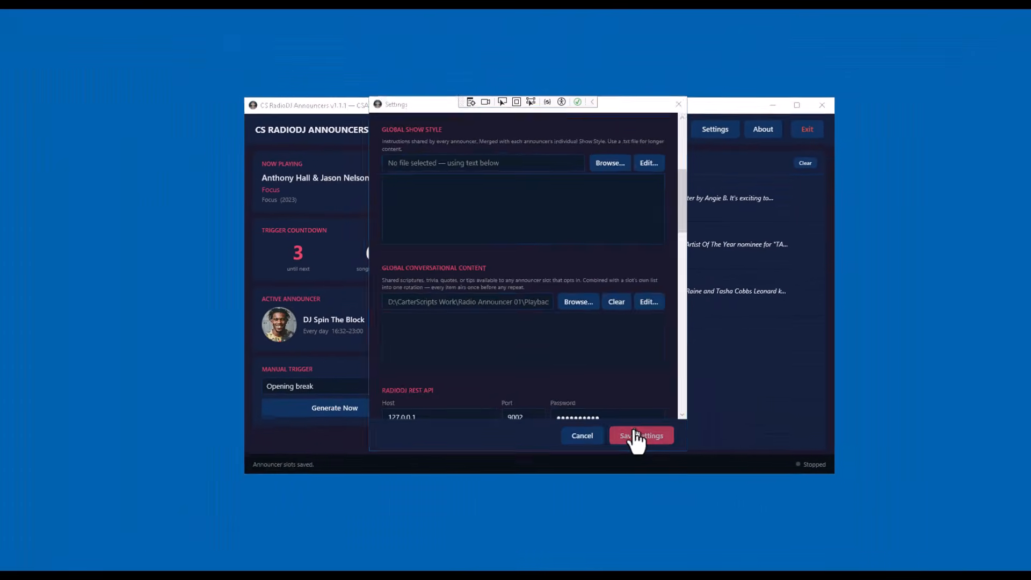
left_click(634, 435)
Open the announcer slots window and select the DJ Spin The Block slot
left_click(579, 132)
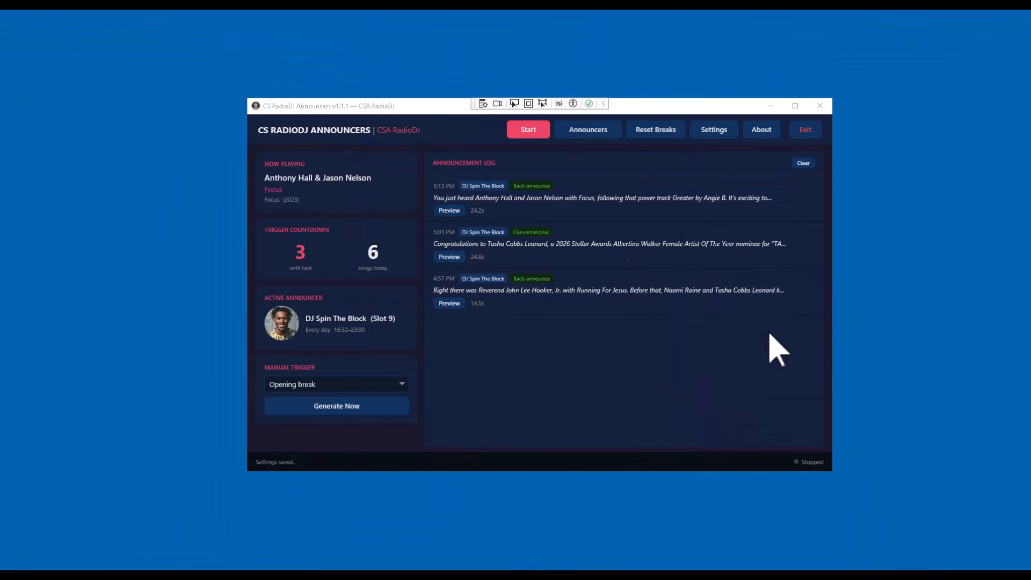
left_click_drag(1020, 69, 785, 35)
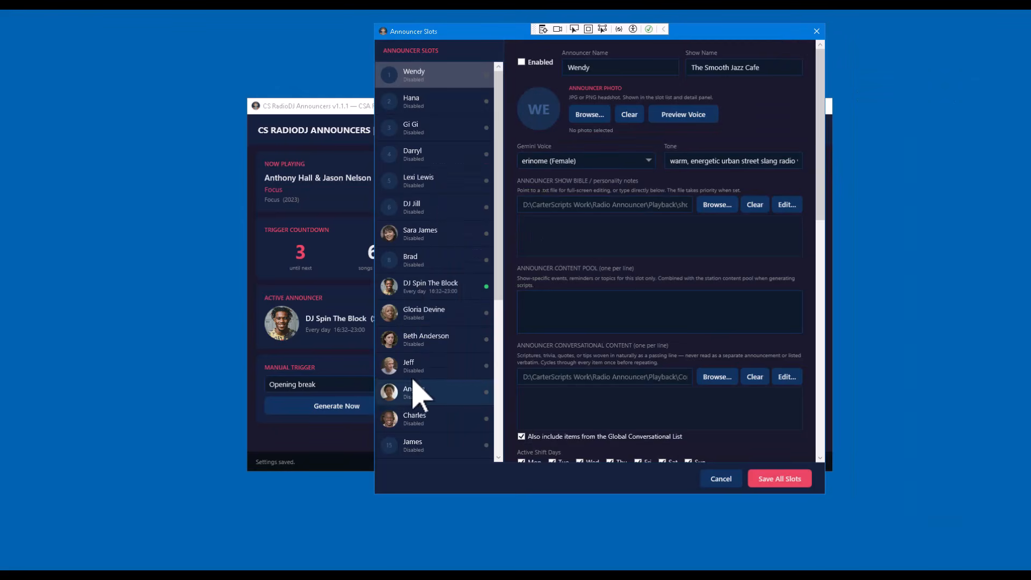
left_click(419, 289)
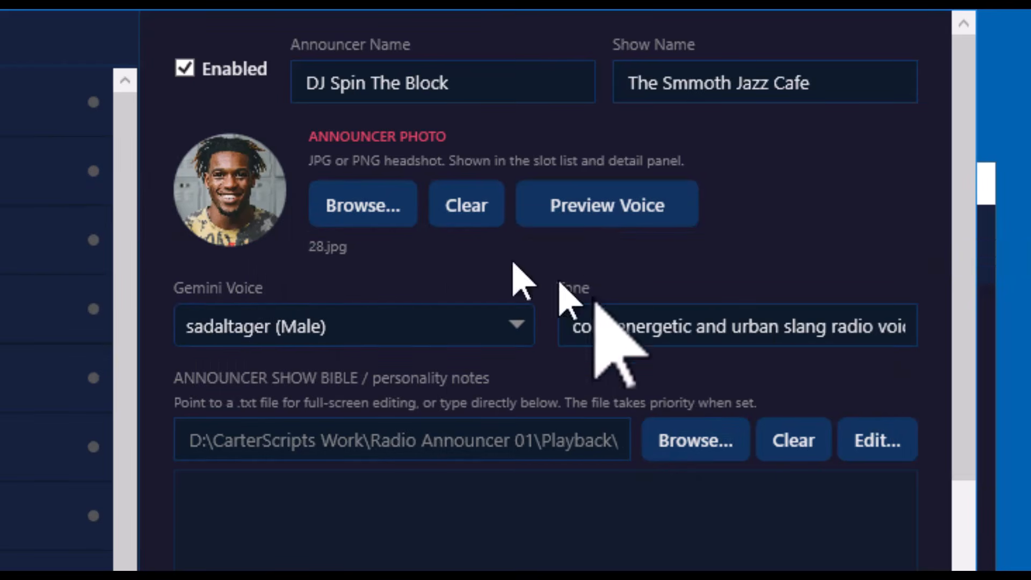
Preview the announcer's voice and rewrite the slot's tone as 'warm, energetic radio voice'
left_click(624, 221)
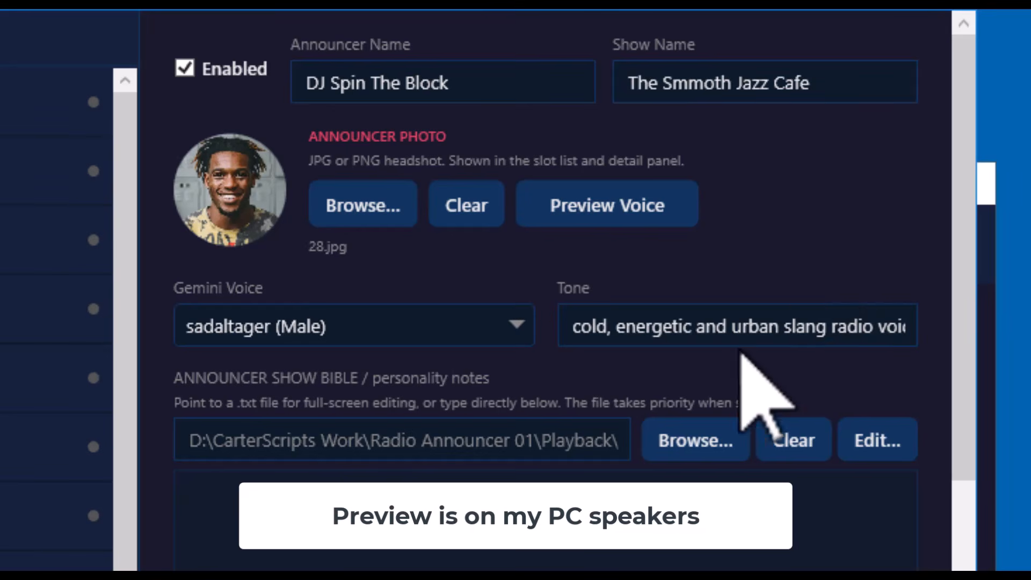
left_click(762, 326)
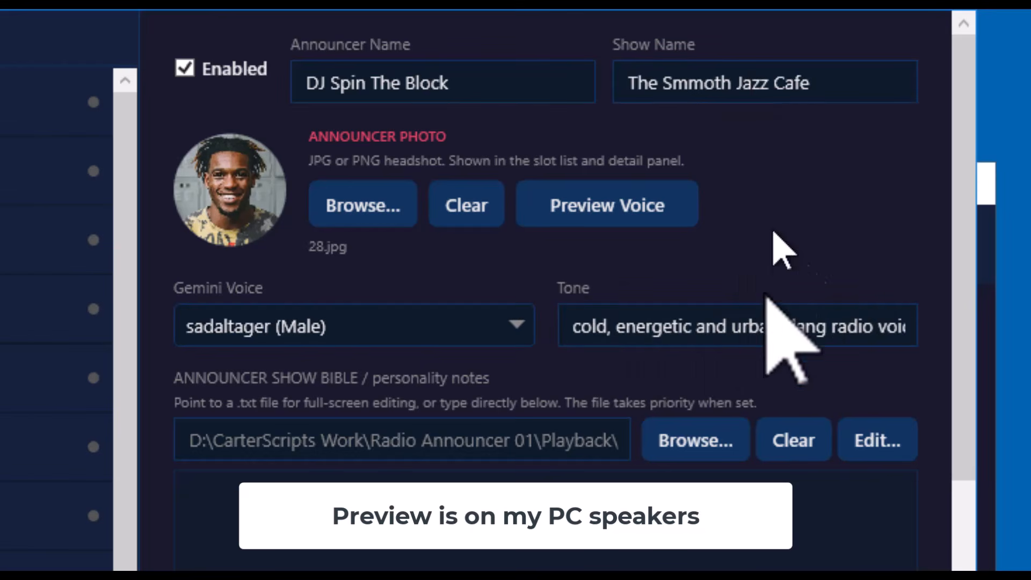
left_click(697, 328)
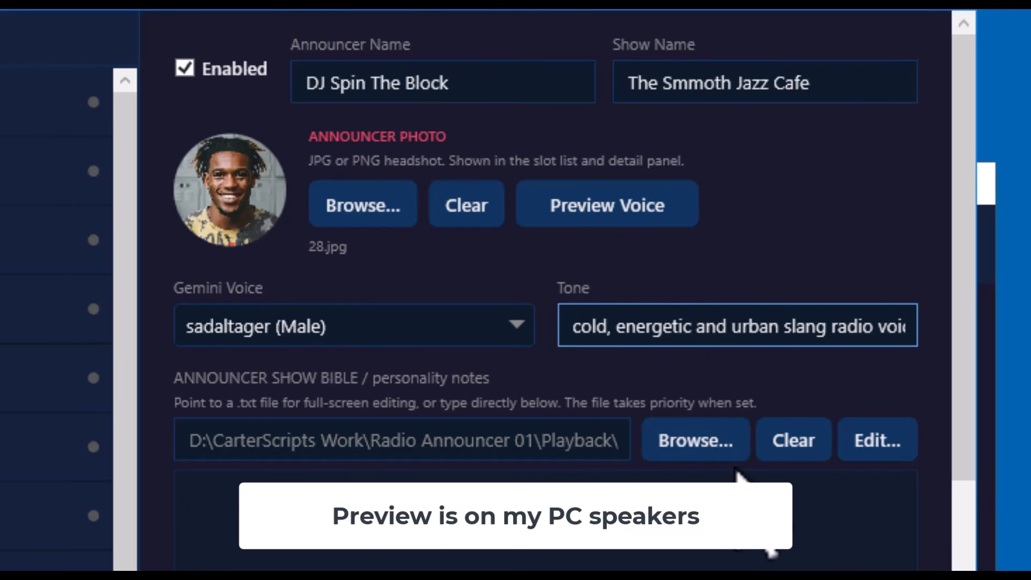
key("Delete")
key("Delete")
key("Delete")
key("Delete")
key("Delete")
key("Delete")
key("Delete")
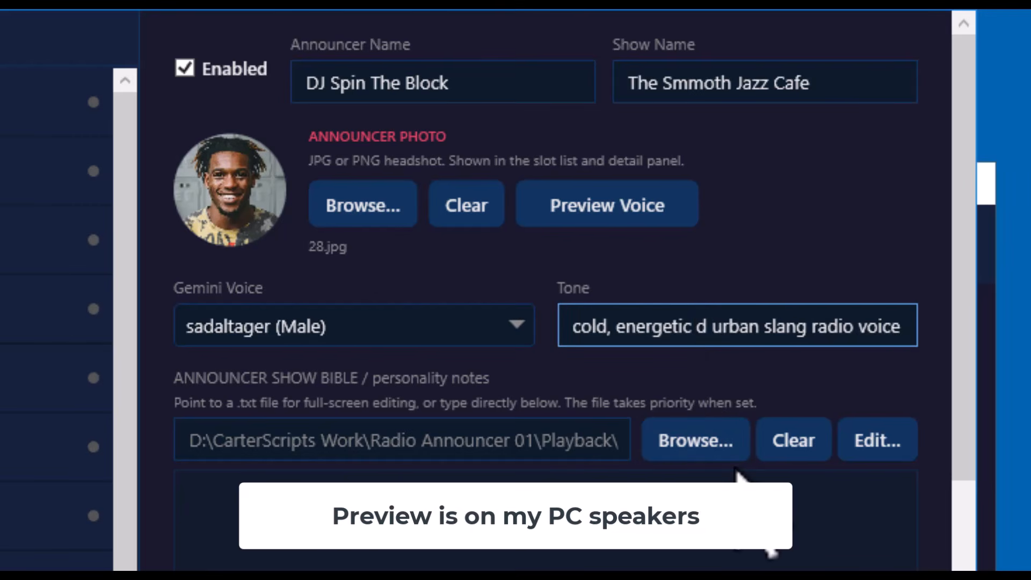
key("Delete")
key("Delete")
key("Delete")
key("Delete")
key("Delete")
key("Delete")
key("Delete")
key("Delete")
key("Delete")
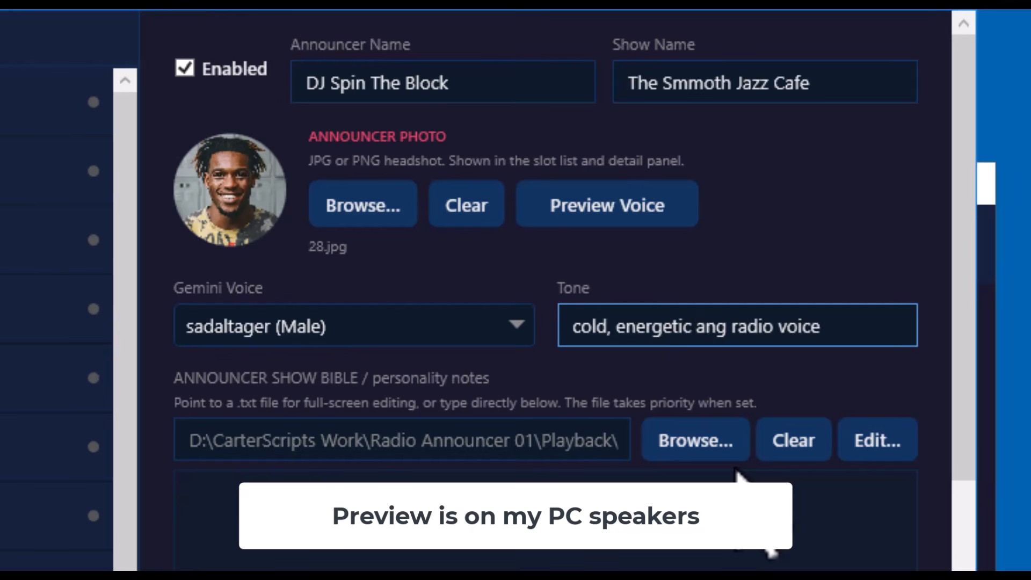
key("Delete")
key("Left")
key("Left")
key("Left")
key("Left")
key("Left")
key("Left")
key("Left")
key("Left")
key("Left")
key("Left")
key("Left")
key("Left")
key("Left")
key("Left")
key("Left")
key("Left")
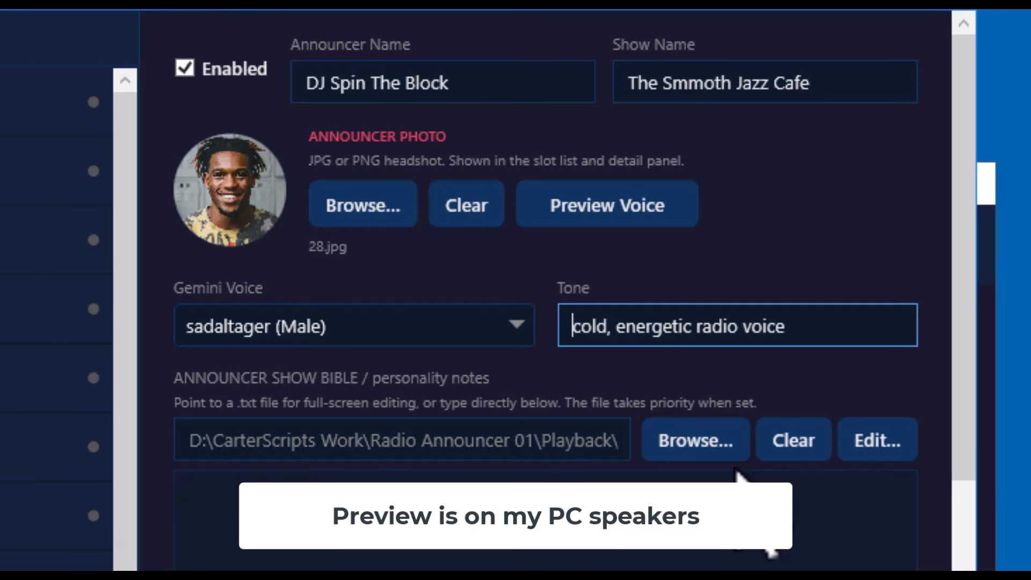
key("Delete")
key("Delete")
key("Delete")
key("Delete")
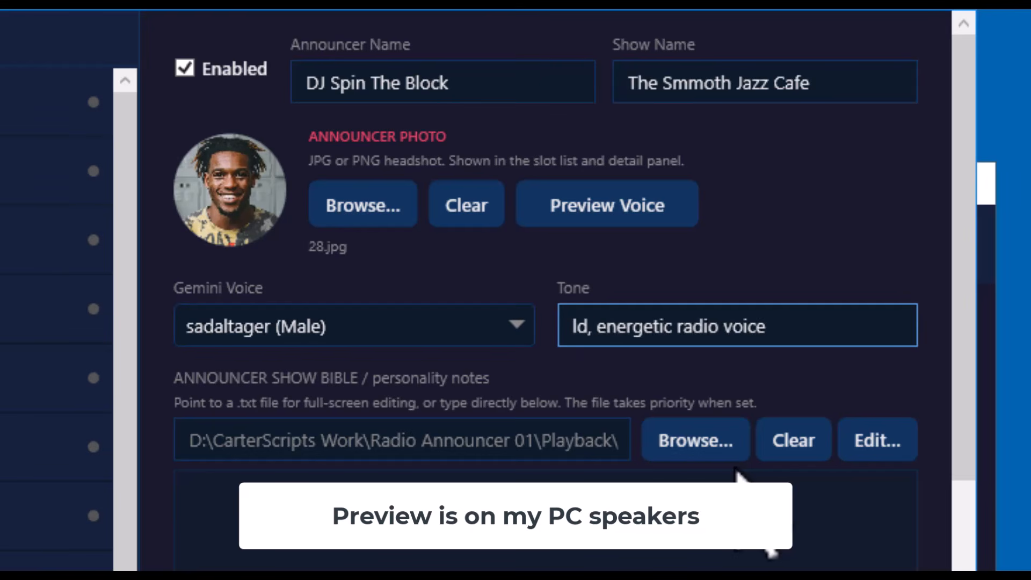
type("warm")
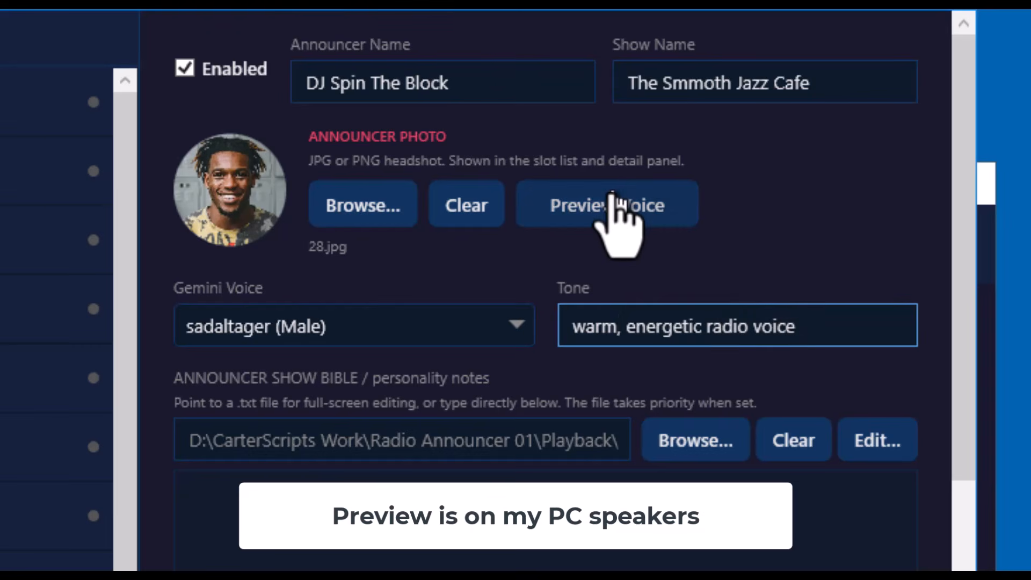
Preview the voice with the new tone, then open the announcer show bible file and close it
left_click(625, 207)
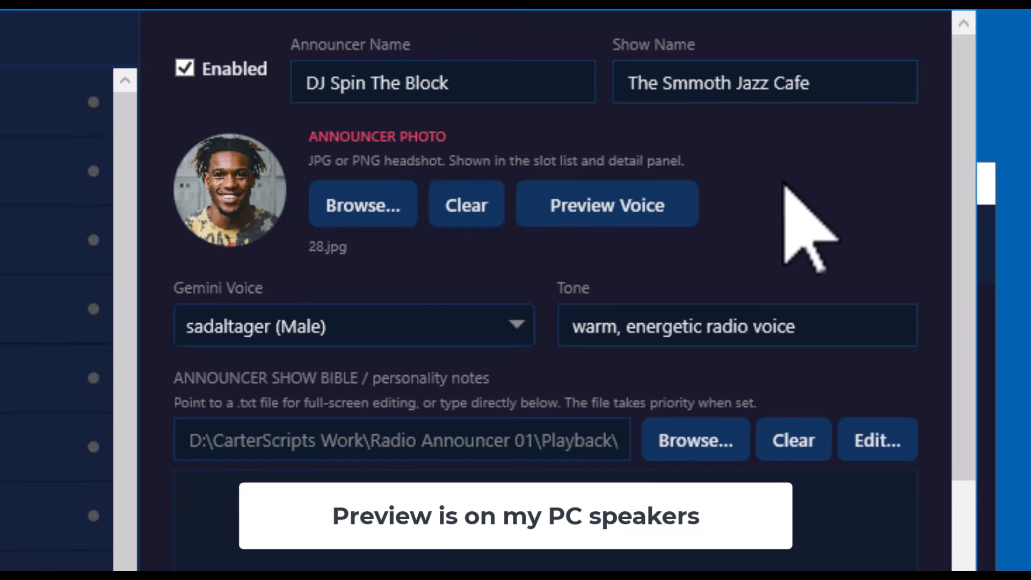
left_click(219, 305)
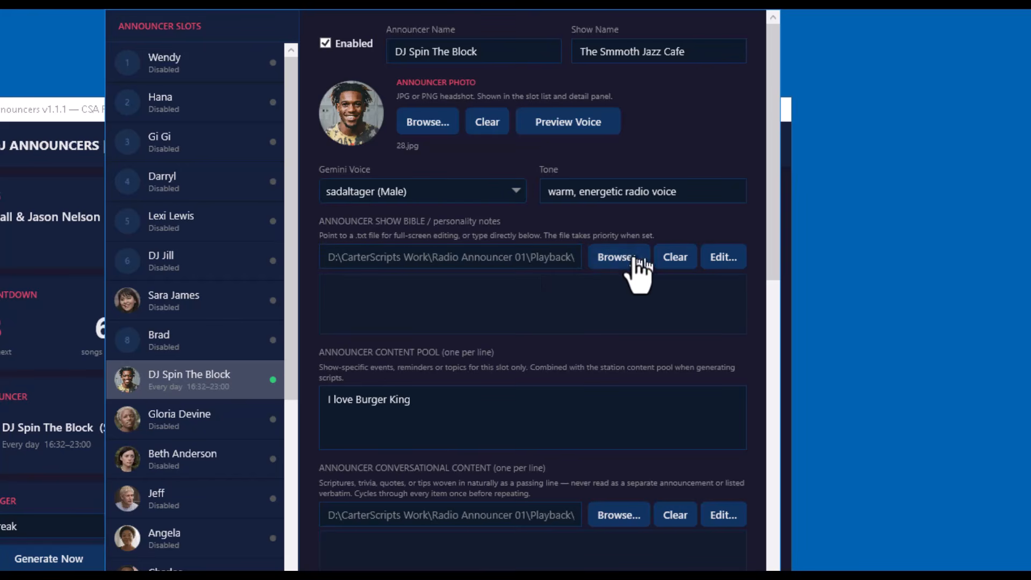
left_click(723, 260)
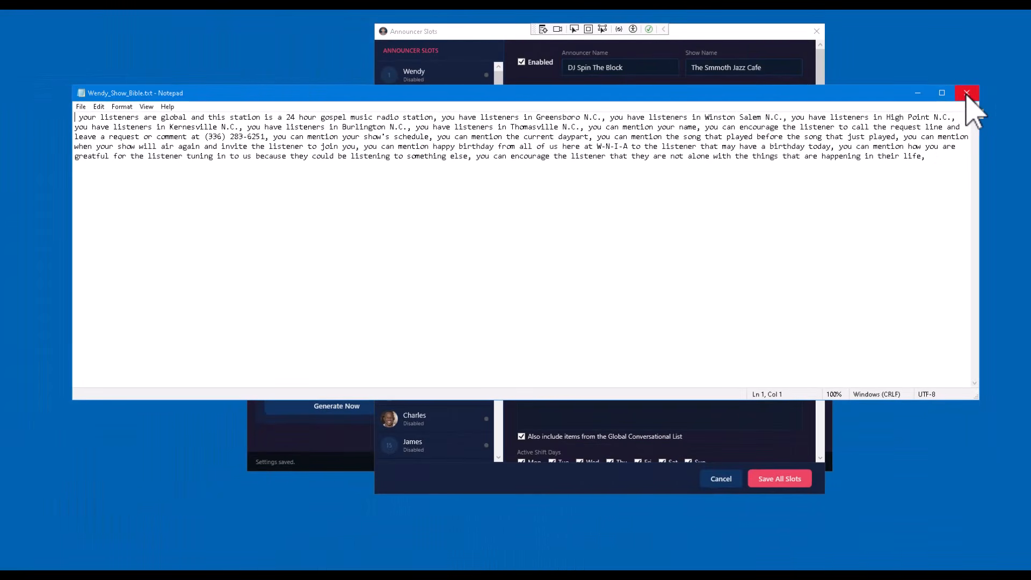
left_click(966, 93)
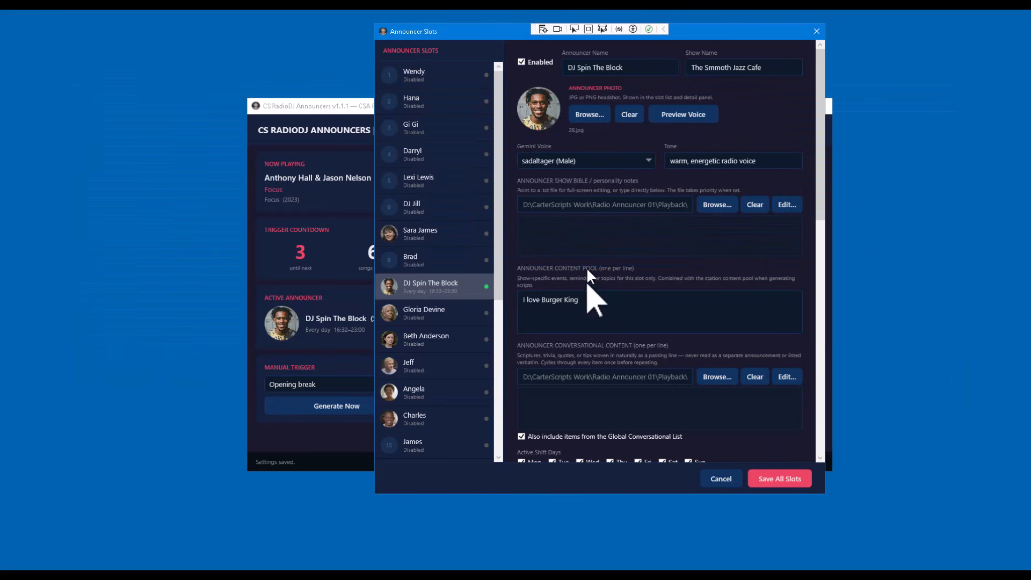
Open the announcer's own conversational content file and close it again
scroll(820, 173, "down", 1)
left_click_drag(819, 173, 817, 236)
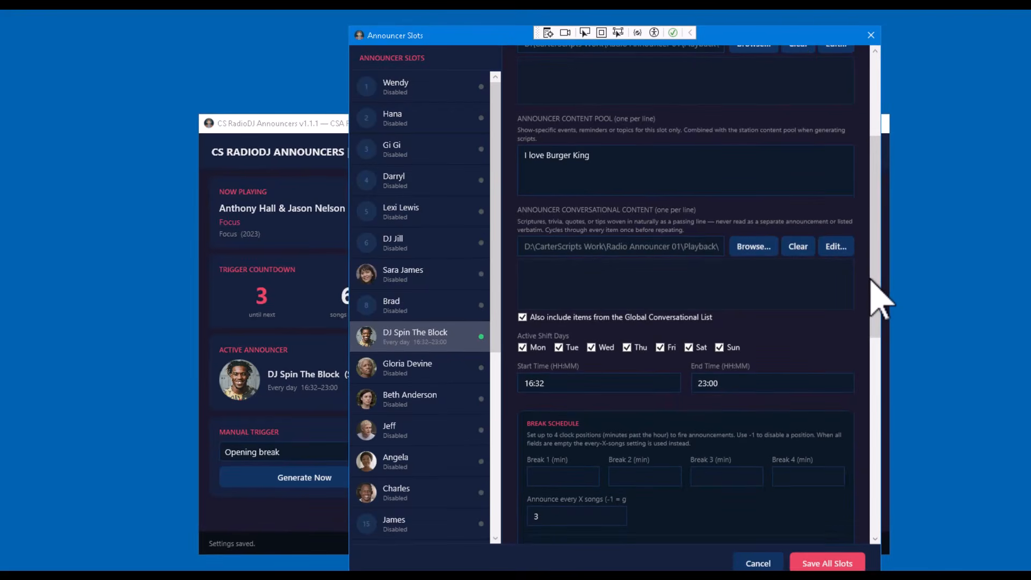
left_click(835, 250)
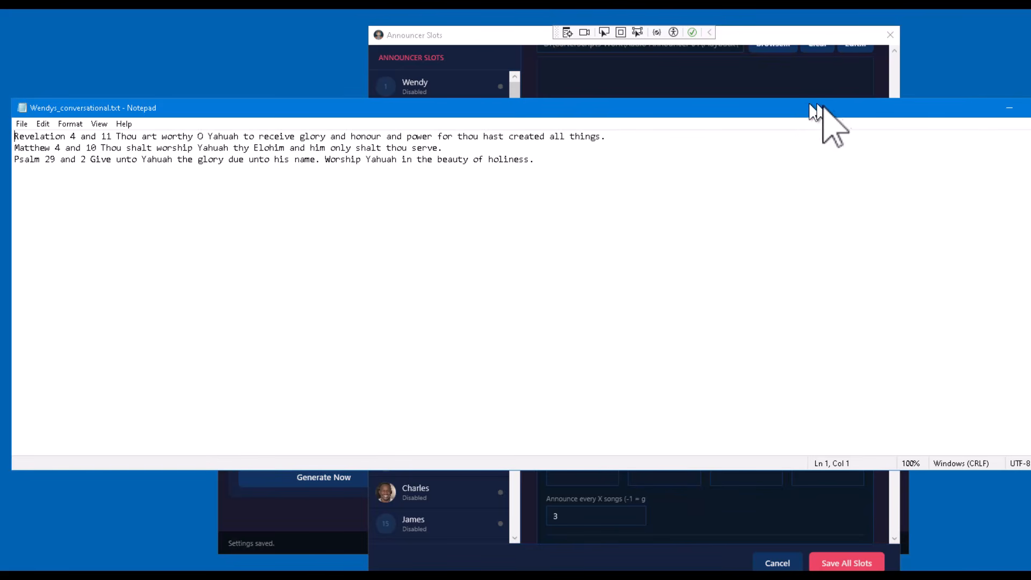
left_click(1030, 107)
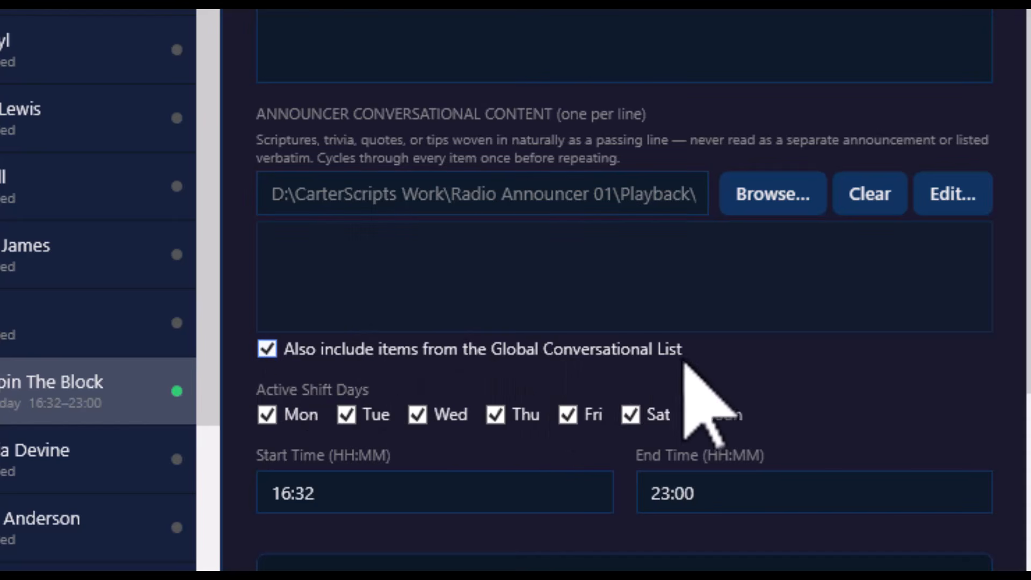
Review the slot's global conversational list option, shift days, break schedule, seed texts and audio production settings
left_click(273, 348)
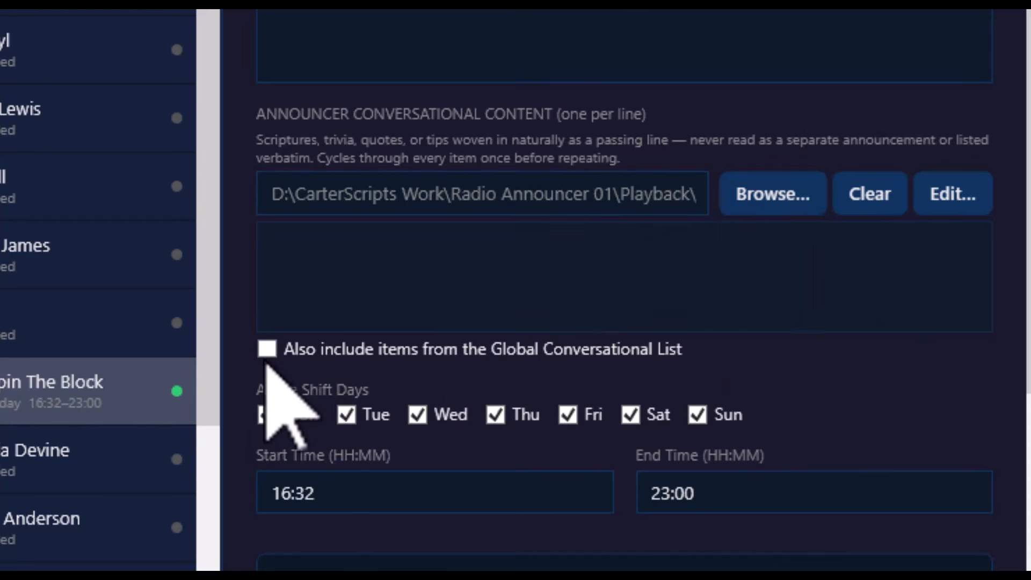
left_click(267, 349)
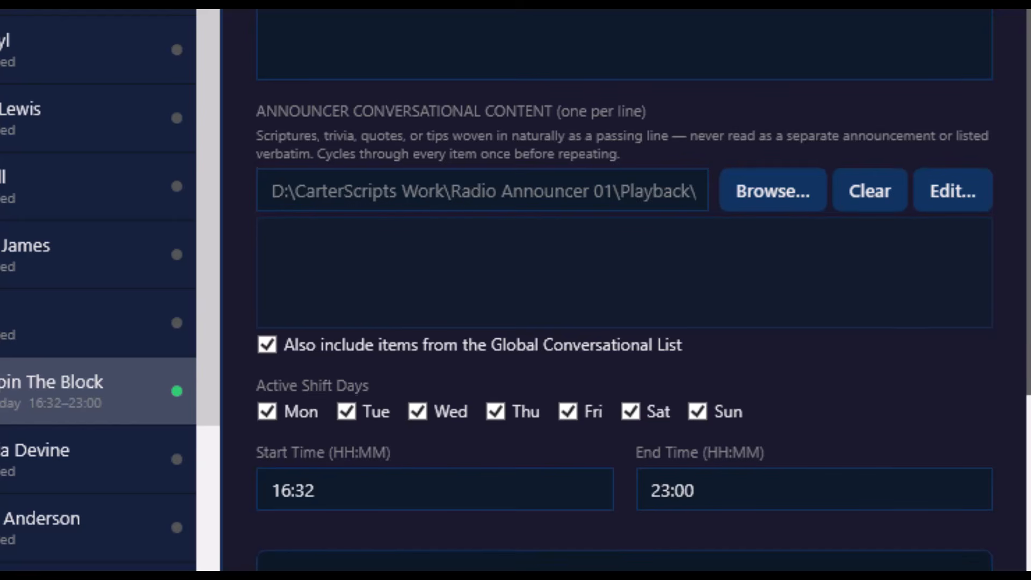
scroll(623, 317, "down", 2)
scroll(623, 316, "down", 7)
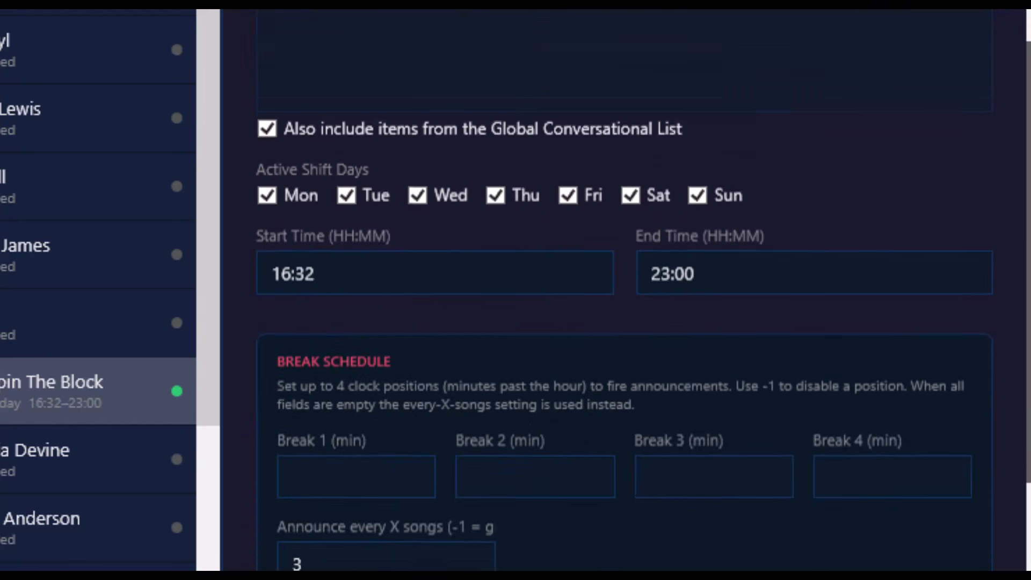
scroll(623, 317, "down", 4)
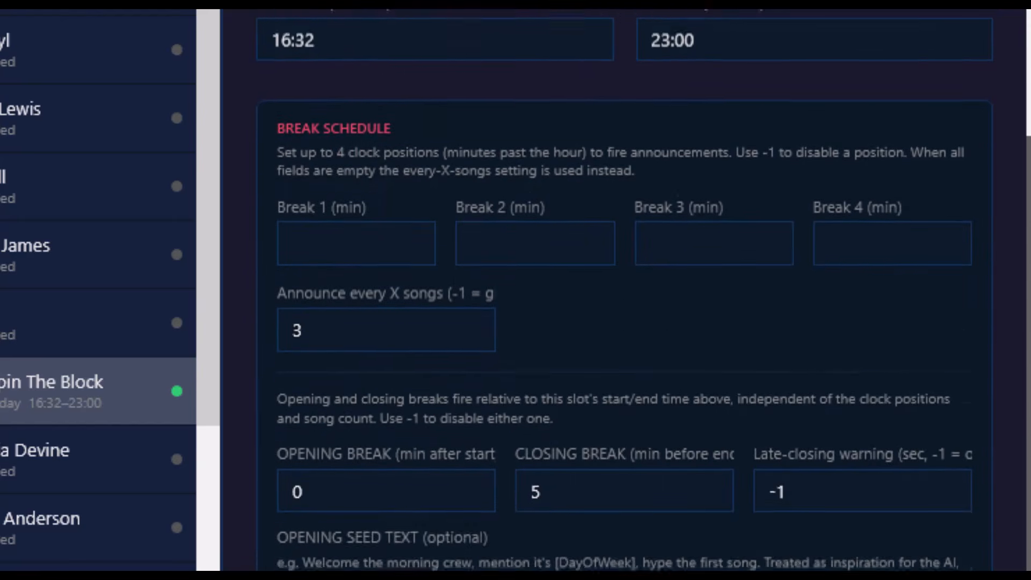
scroll(623, 317, "down", 10)
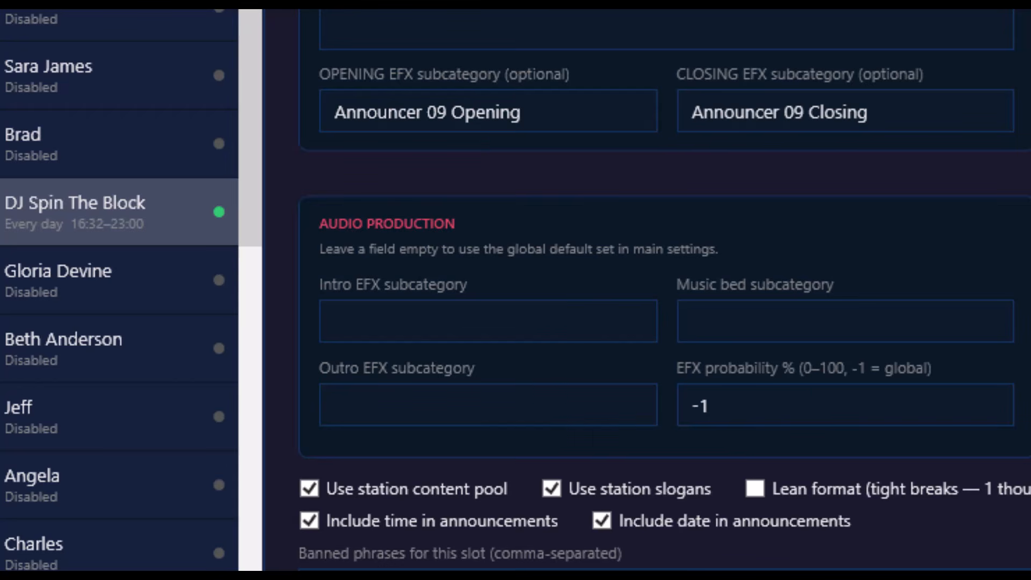
scroll(666, 290, "up", 10)
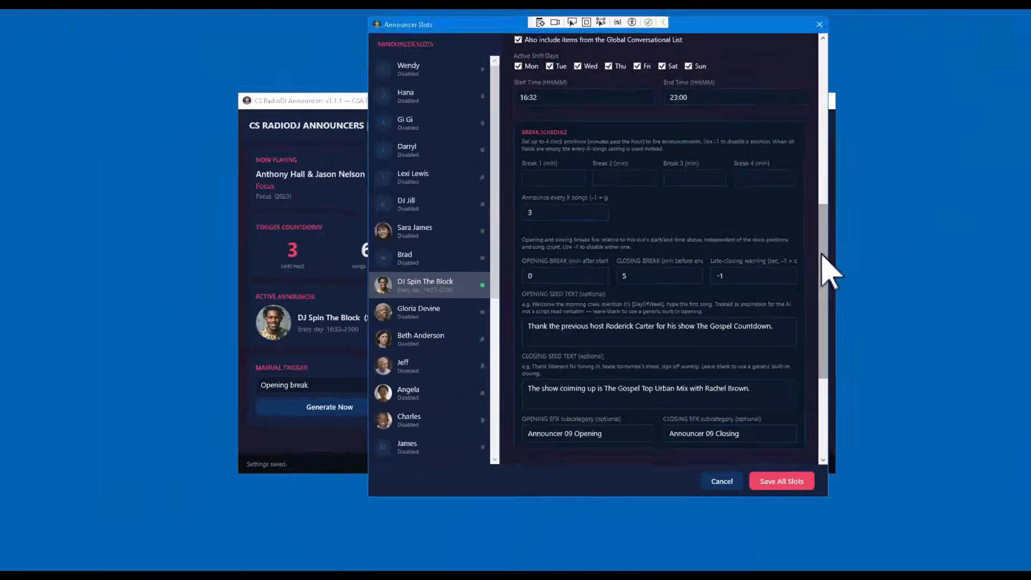
left_click_drag(820, 257, 833, 299)
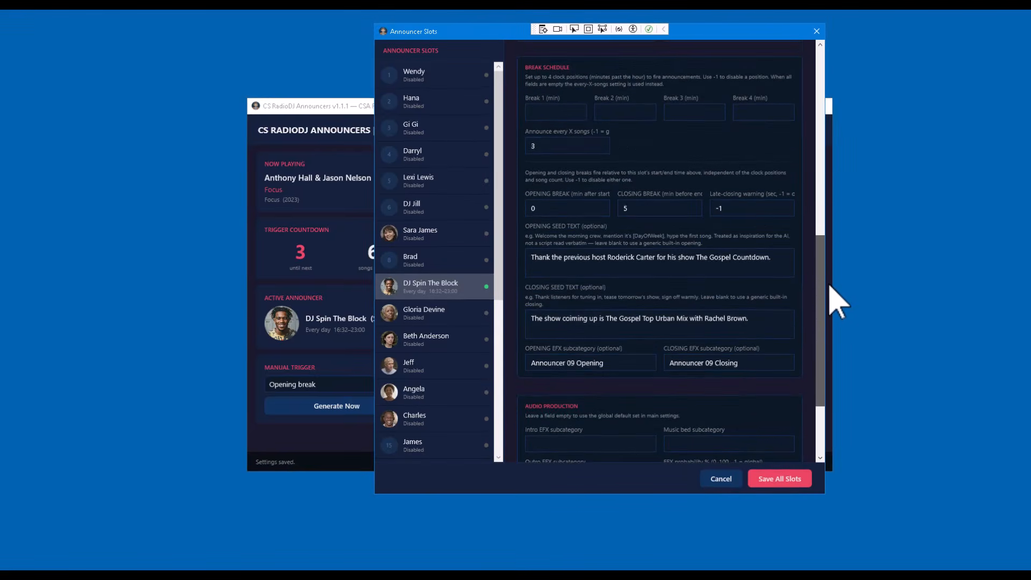
Save all announcer slots and generate an opening break announcement on demand
left_click(791, 477)
left_click(526, 131)
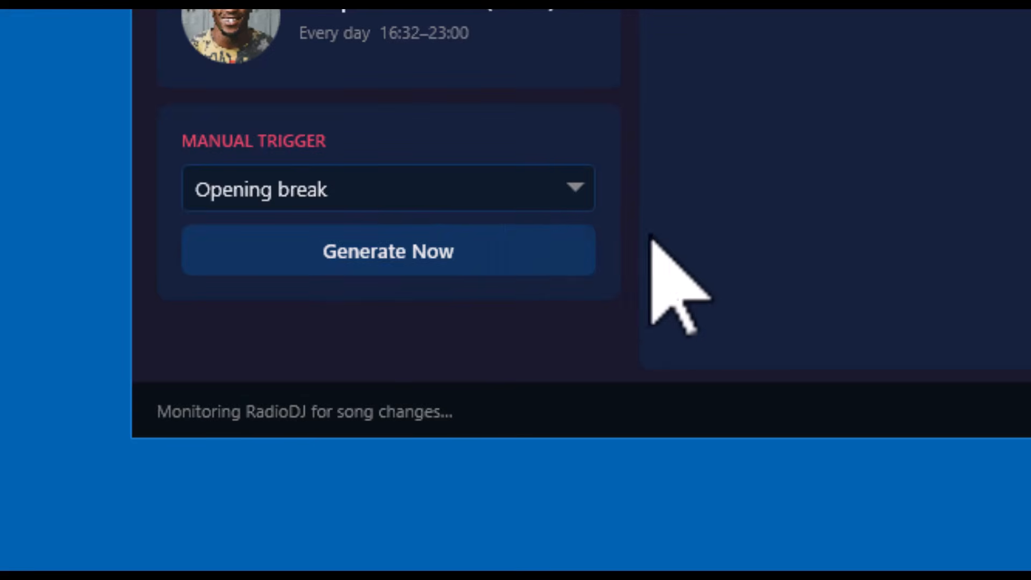
left_click(413, 257)
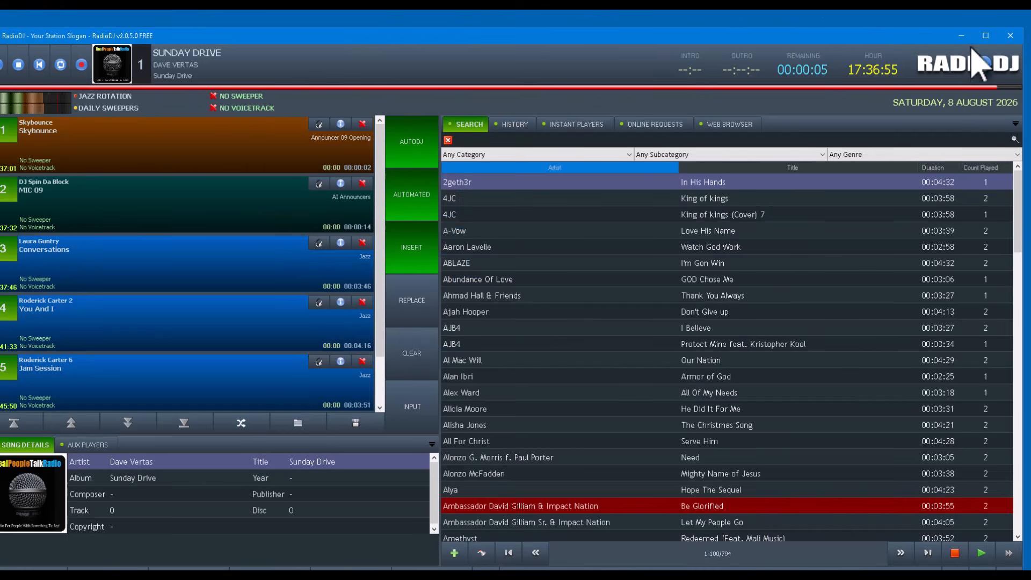
Return to the announcer app and reopen the announcer slots to review DJ Spin The Block's settings
left_click(985, 36)
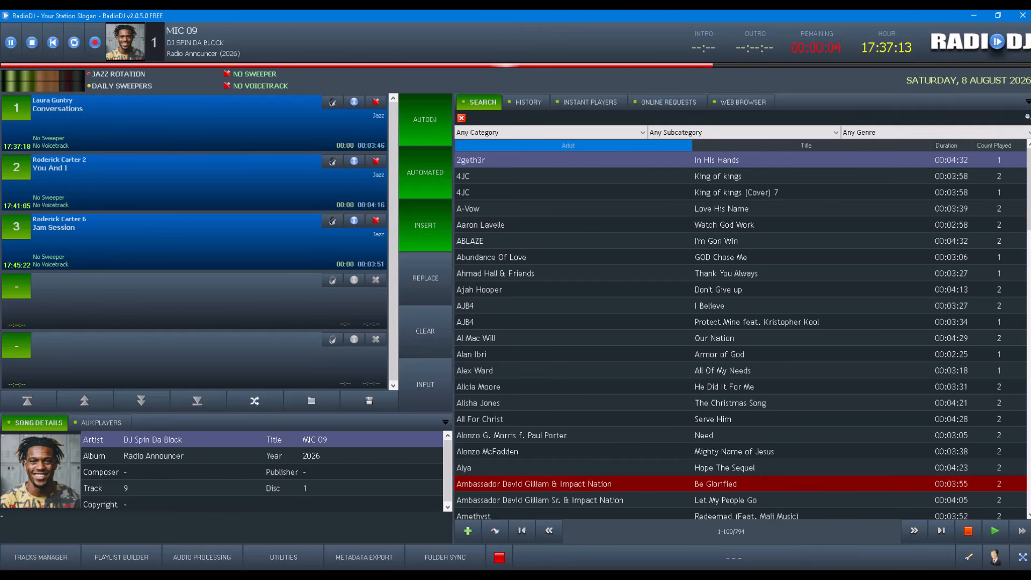
left_click(880, 577)
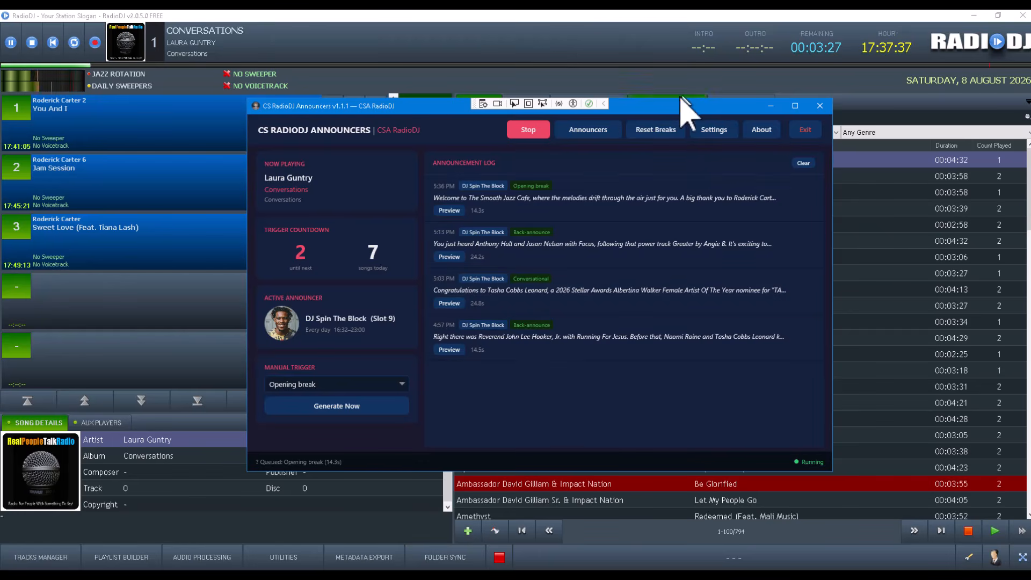
left_click(577, 140)
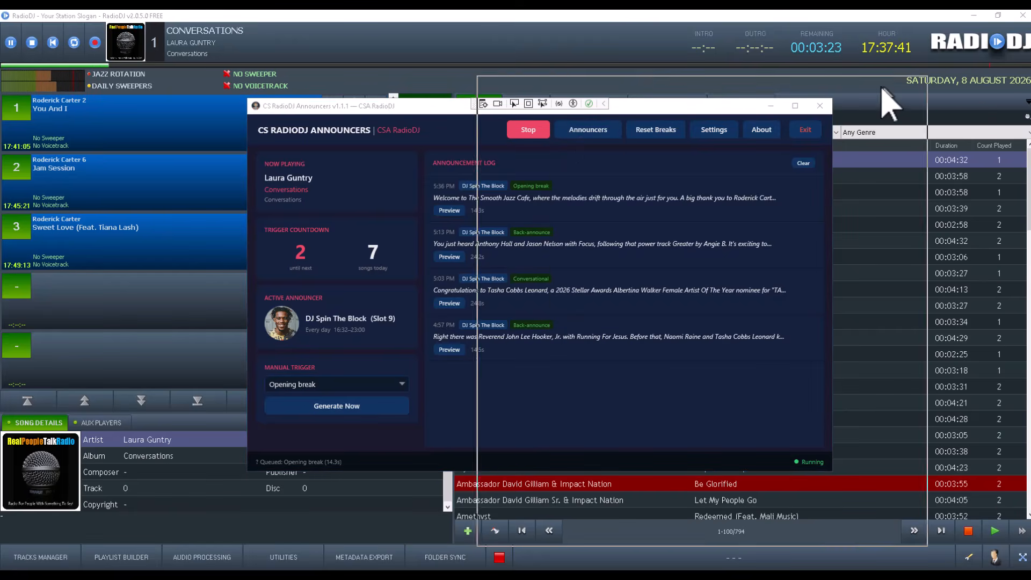
scroll(644, 279, "down", 5)
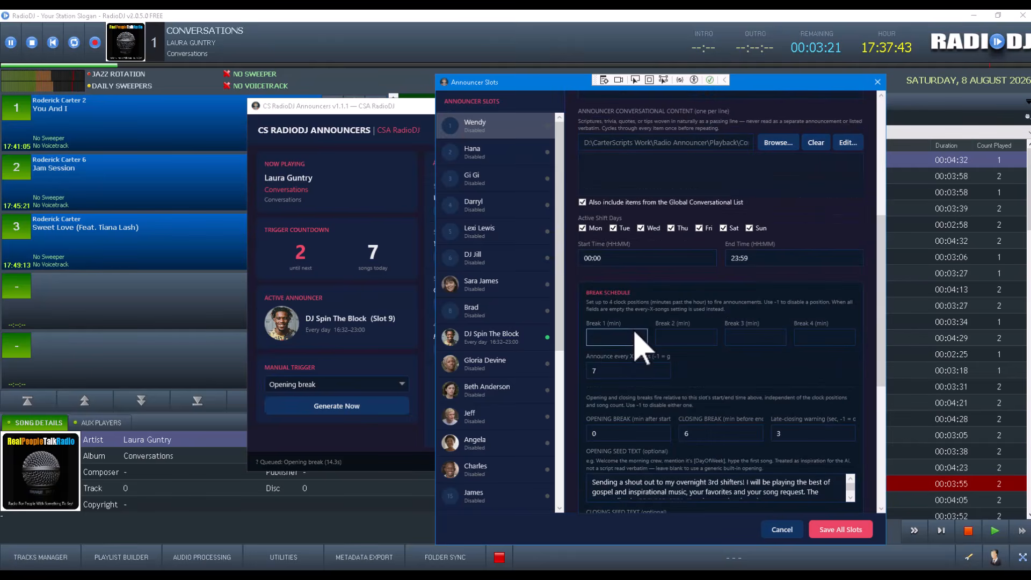
left_click(492, 331)
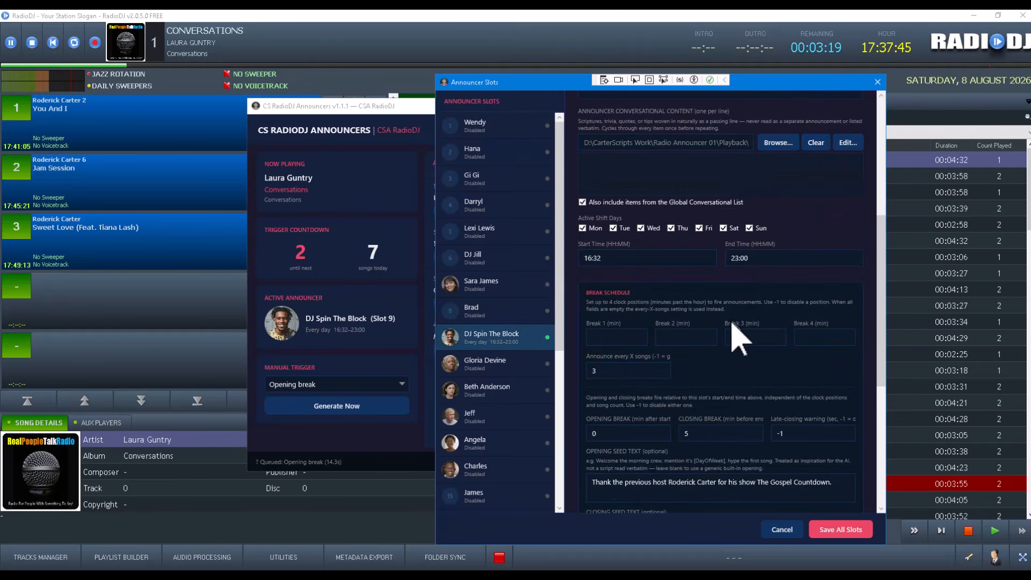
scroll(735, 354, "down", 4)
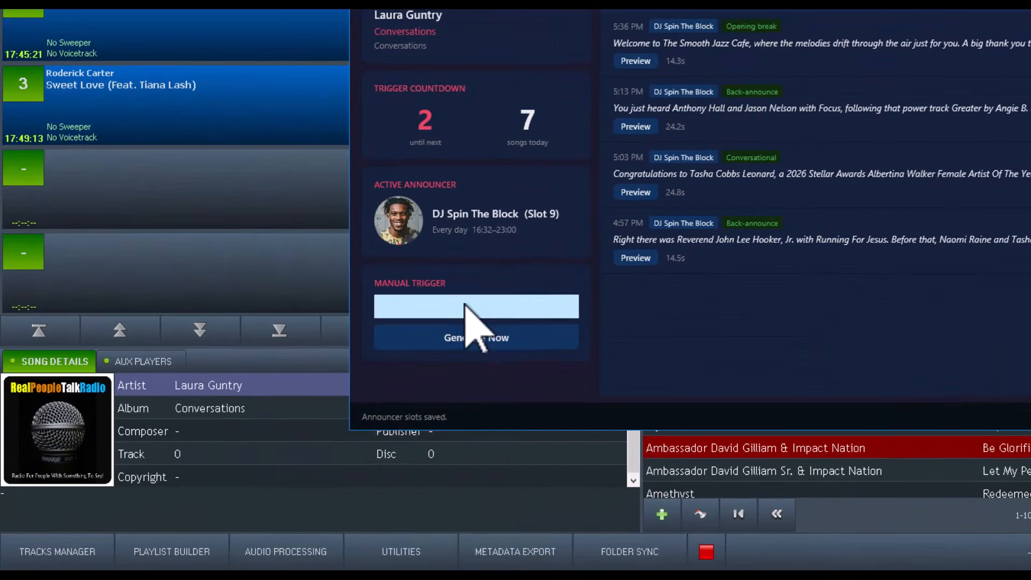
Set the manual trigger to Closing break and generate it now
left_click(370, 362)
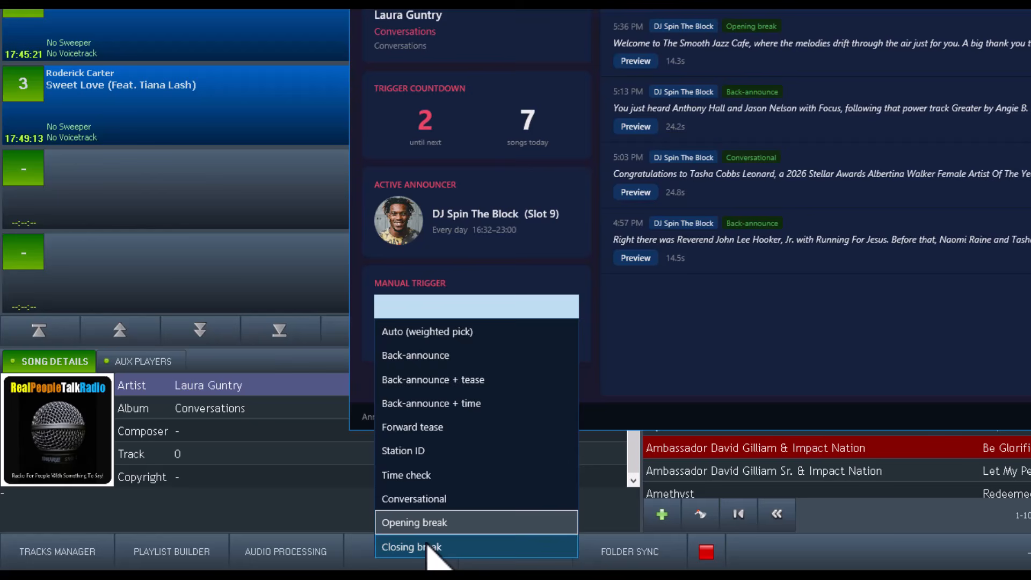
left_click(428, 546)
left_click(485, 343)
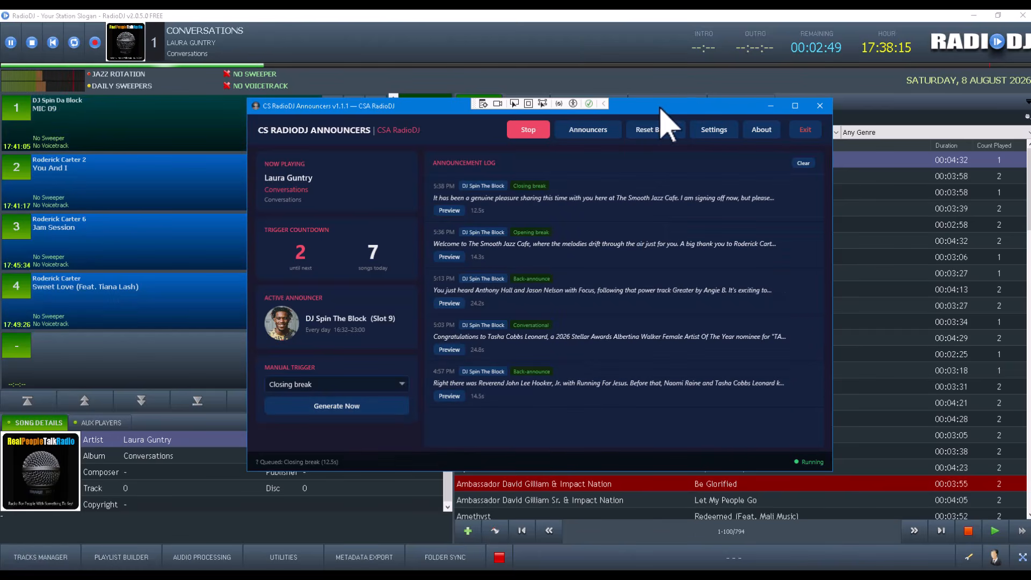
Move the announcer app window and minimize it
left_click_drag(802, 144, 798, 138)
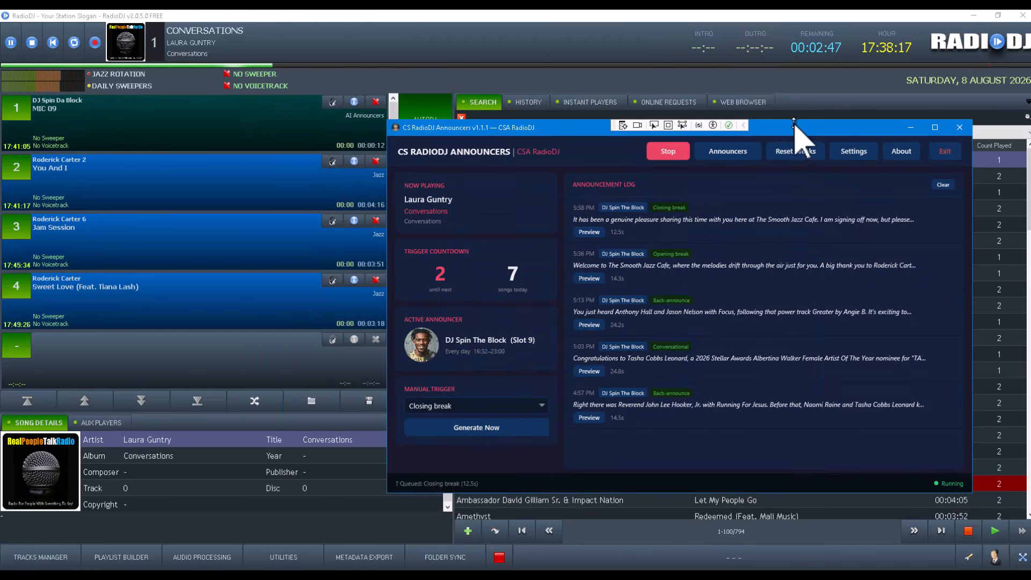
left_click(986, 70)
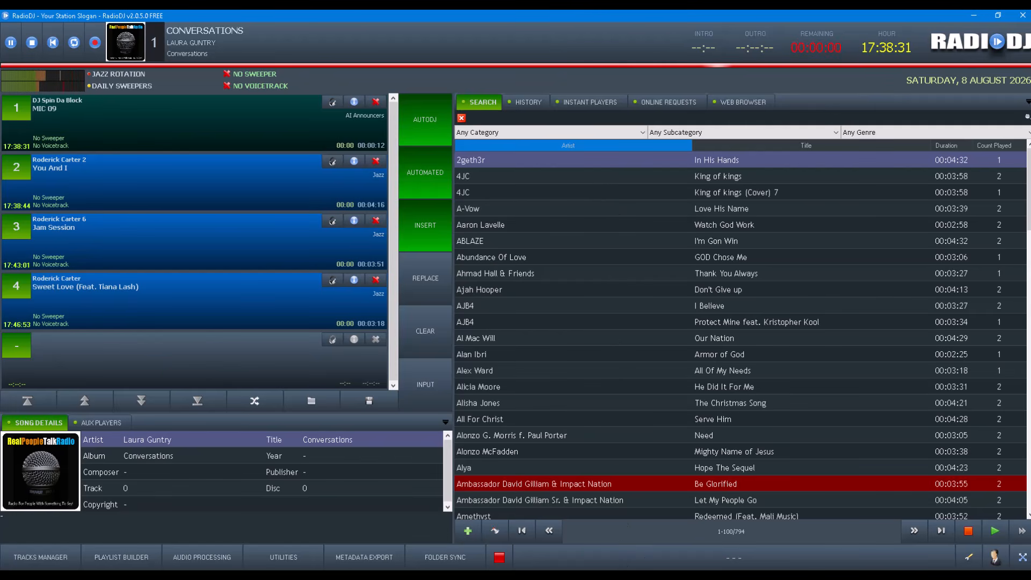
mouse_move(974, 577)
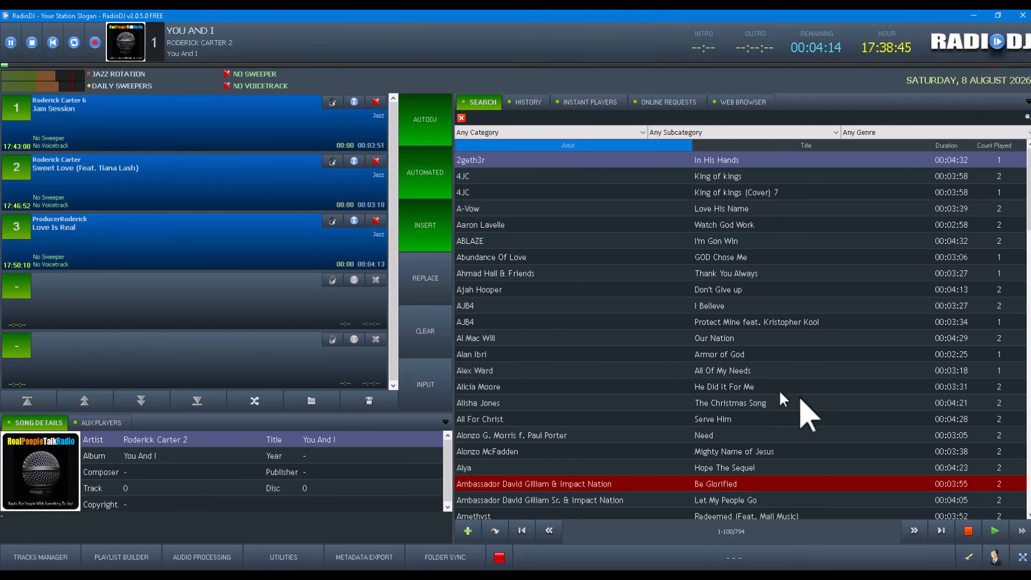
Restore and reposition the announcer app, set the manual trigger to Conversational, and generate it now
left_click(956, 574)
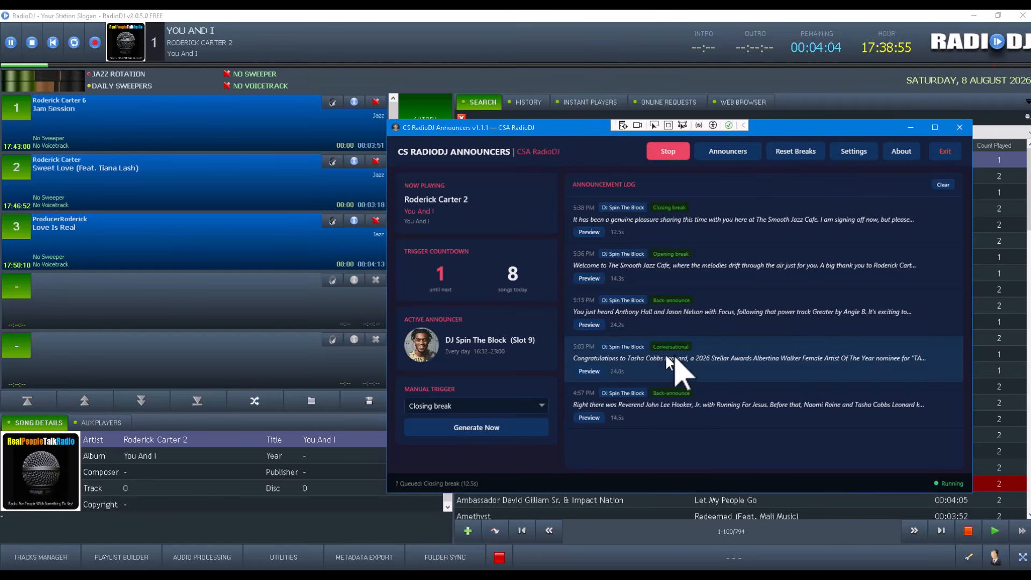
left_click_drag(824, 128, 723, 80)
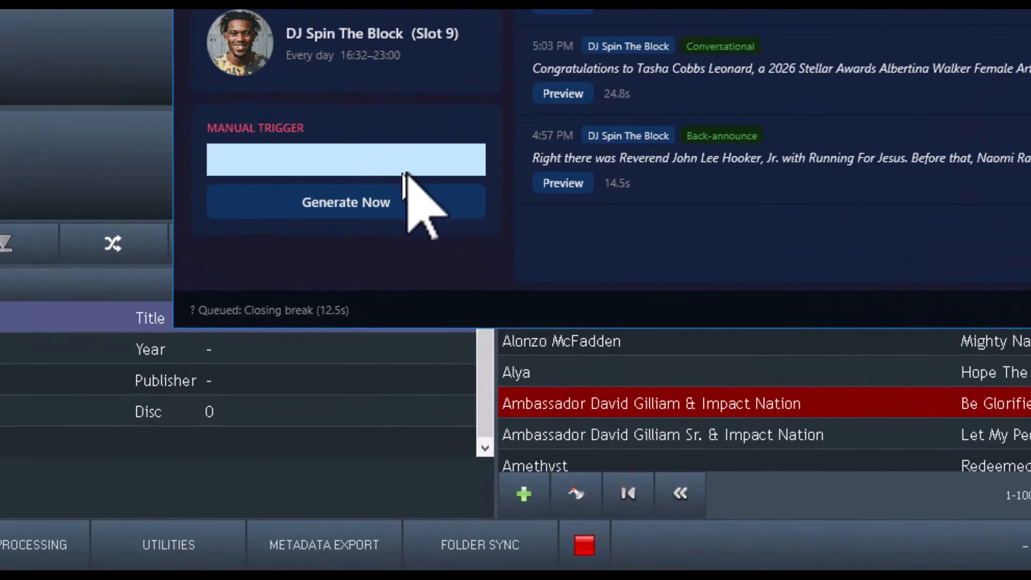
left_click(475, 195)
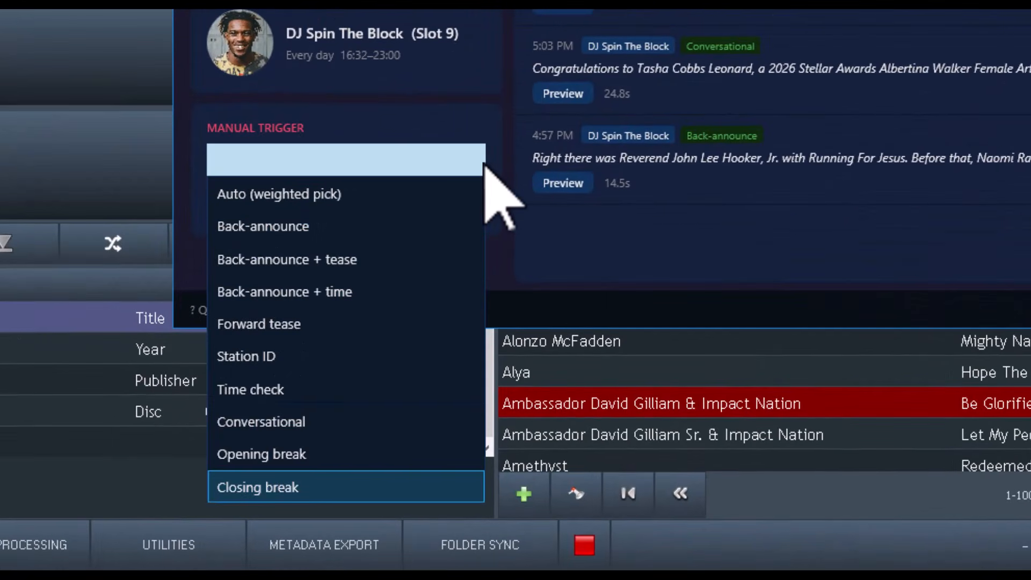
left_click(275, 429)
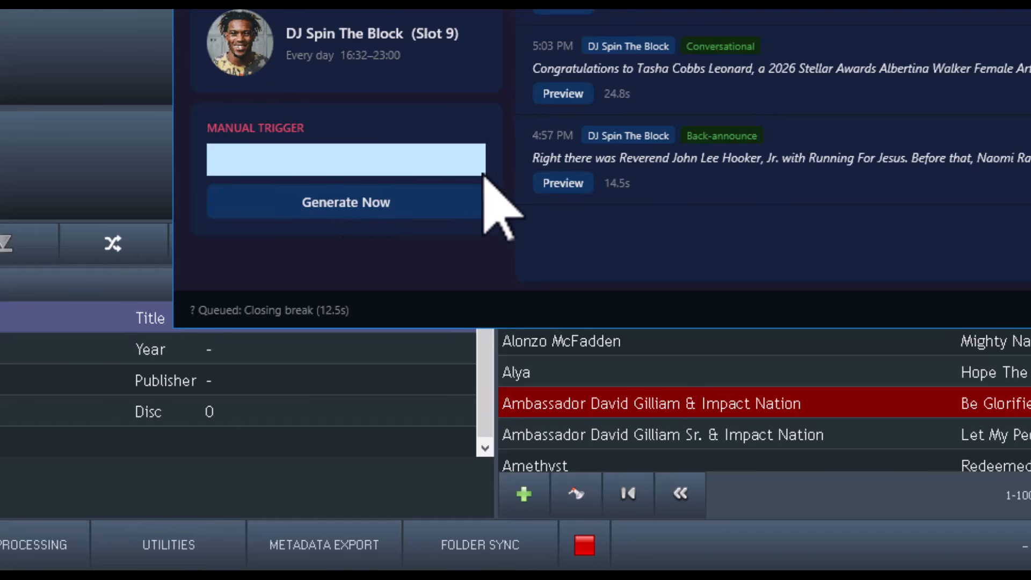
left_click(471, 163)
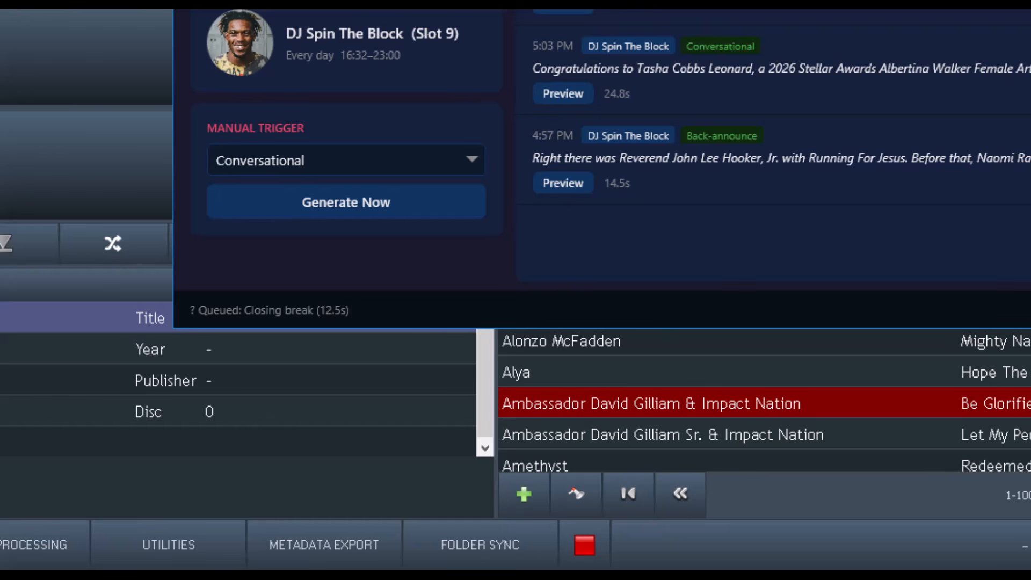
left_click(331, 207)
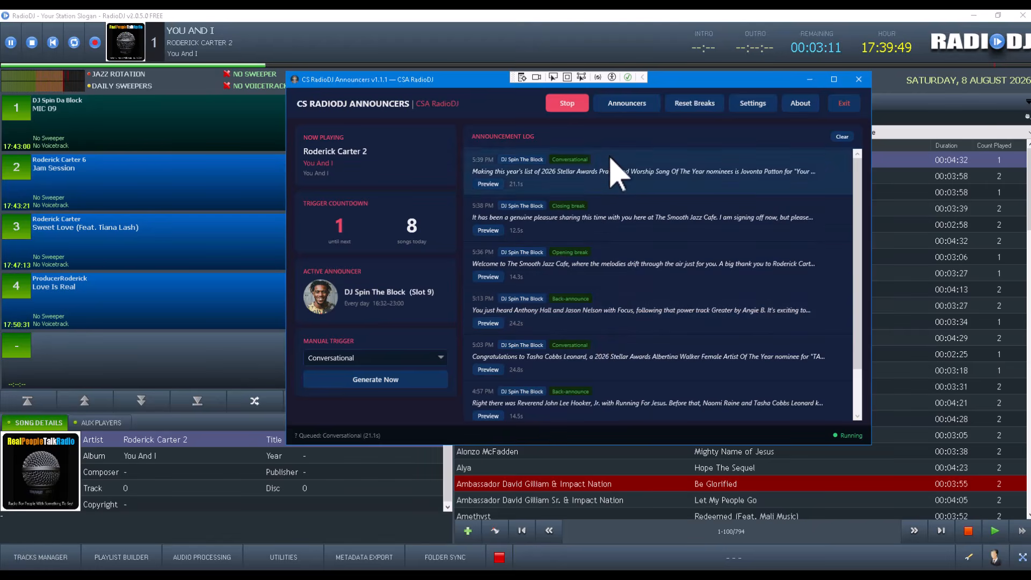
Switch to RadioDJ and skip the current track to near its end so the queued announcement plays
left_click(593, 28)
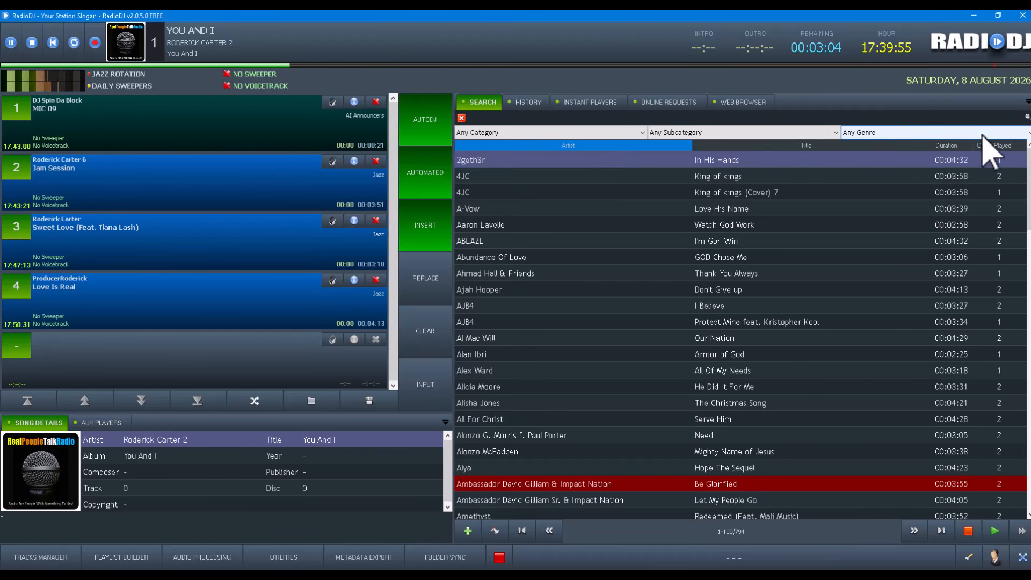
left_click(991, 65)
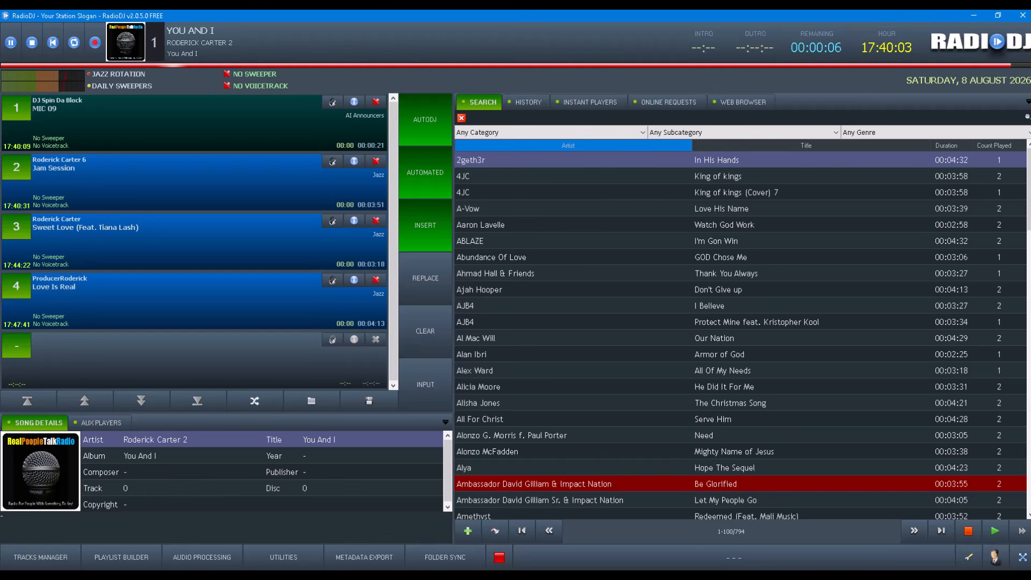
Stop the announcer app's monitoring and return to RadioDJ
key("alt+Tab")
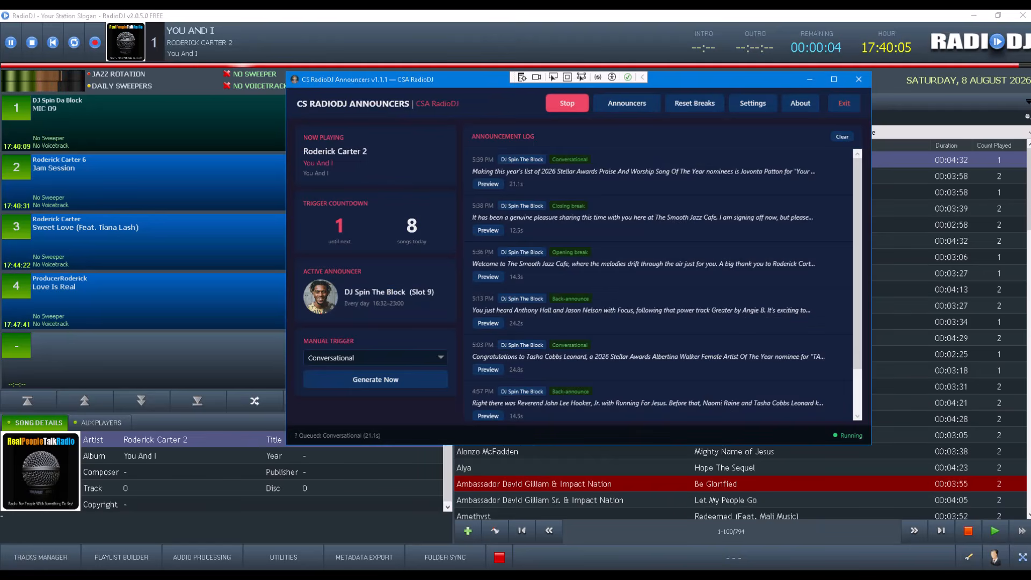
left_click(563, 104)
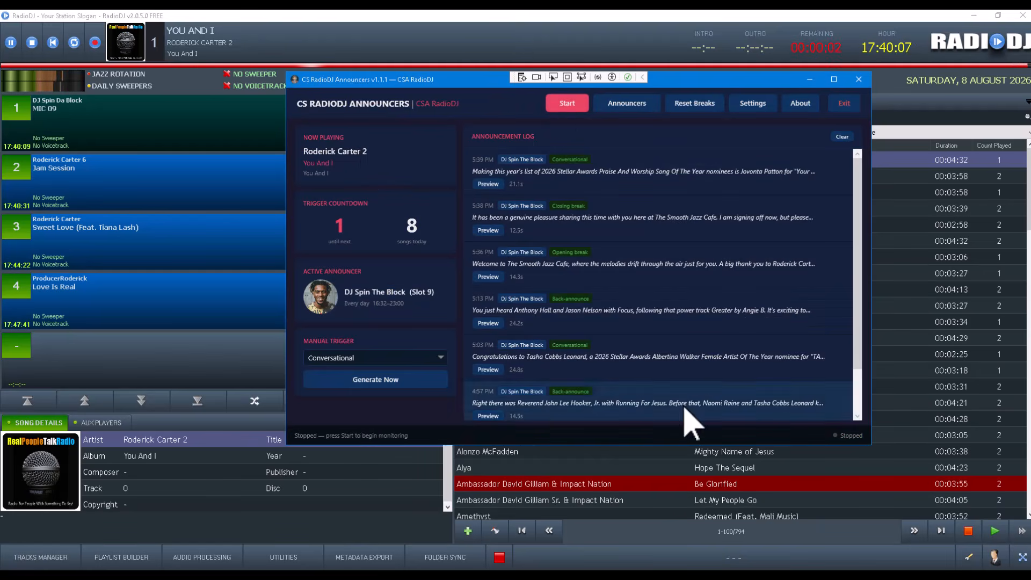
left_click(529, 15)
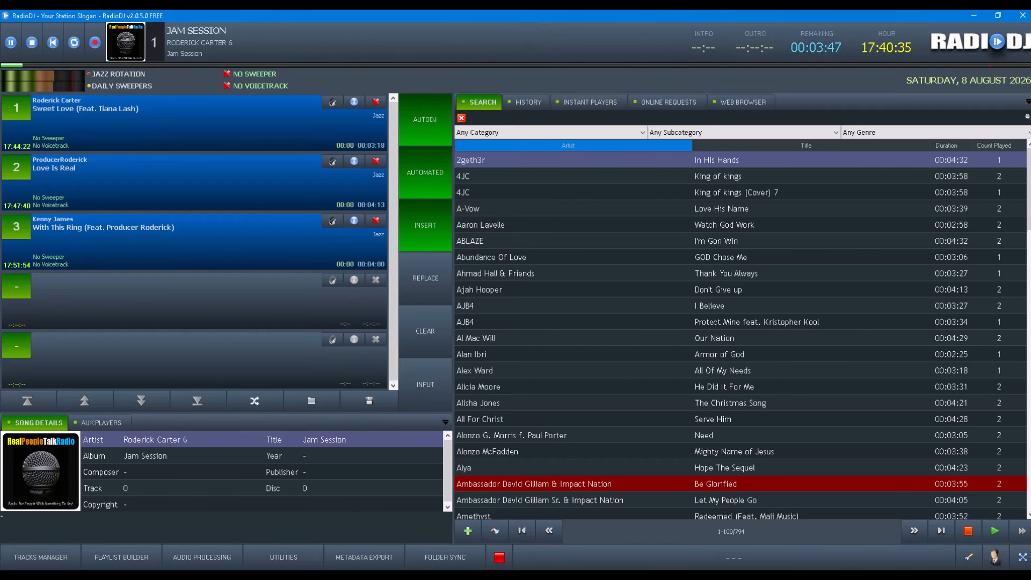
Restore and reposition the announcer app, then set the manual trigger to Auto (weighted pick)
mouse_move(982, 576)
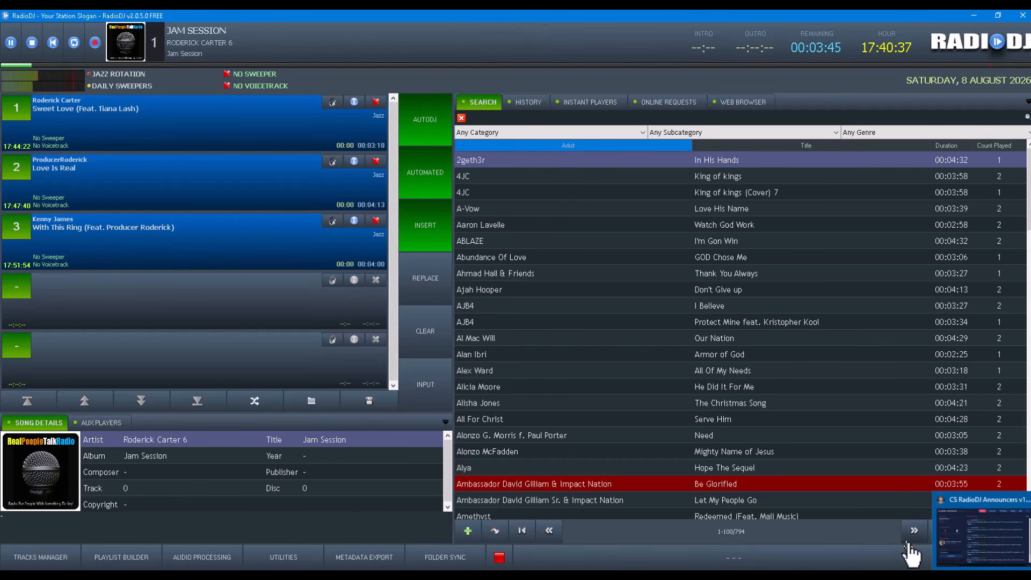
left_click(982, 532)
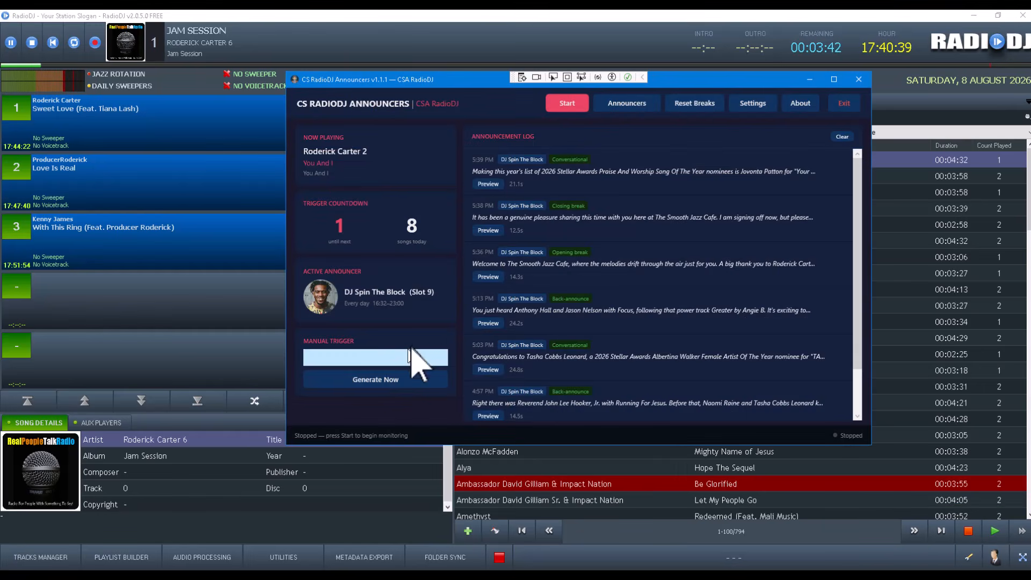
left_click_drag(697, 78, 653, 80)
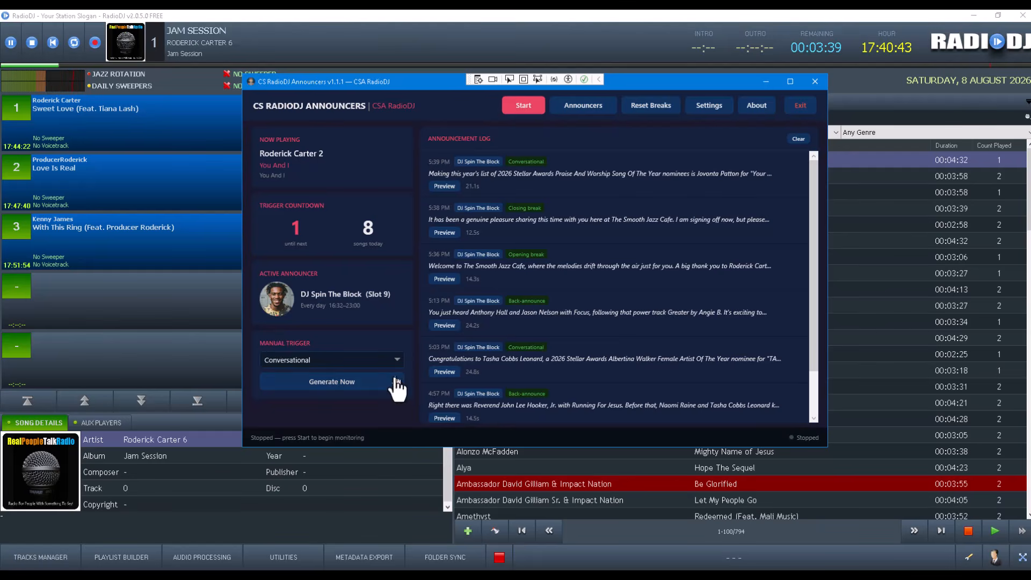
left_click(395, 359)
left_click(334, 377)
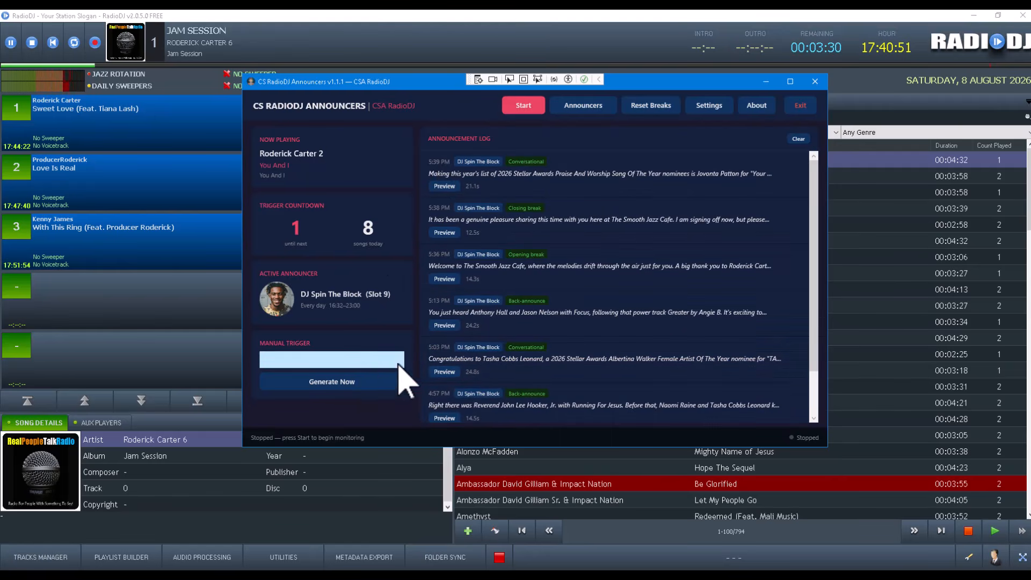
left_click(376, 361)
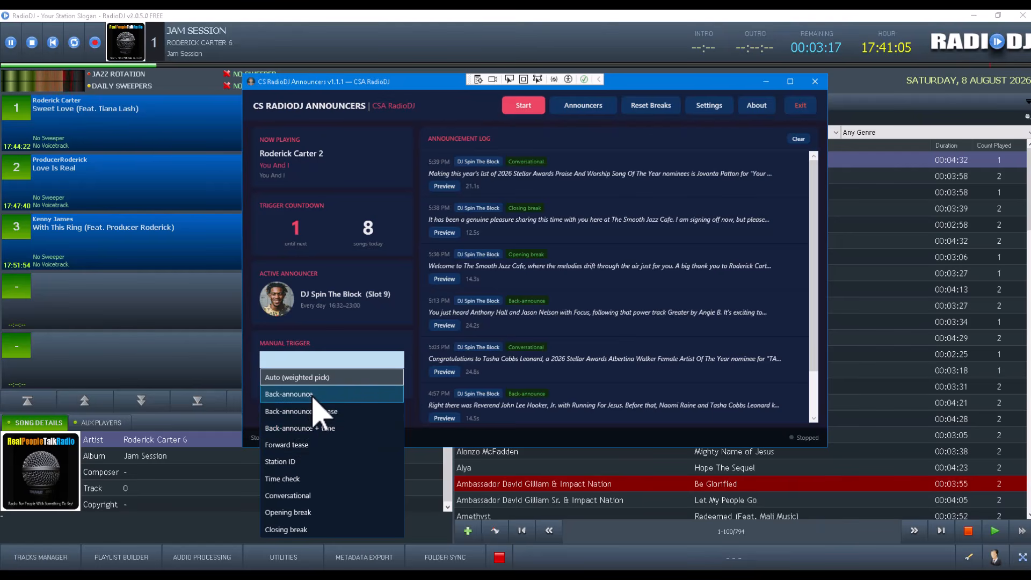
left_click(310, 378)
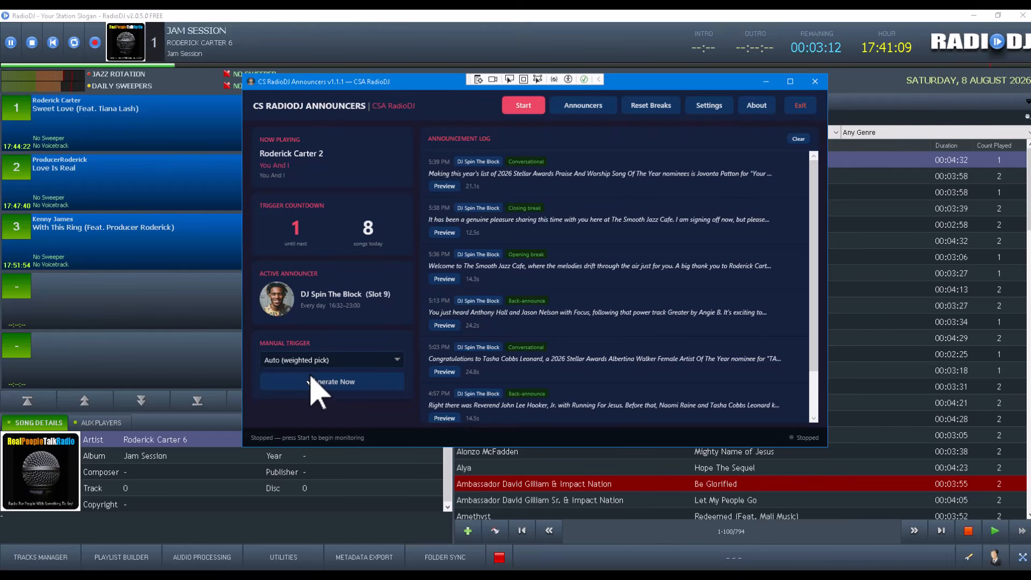